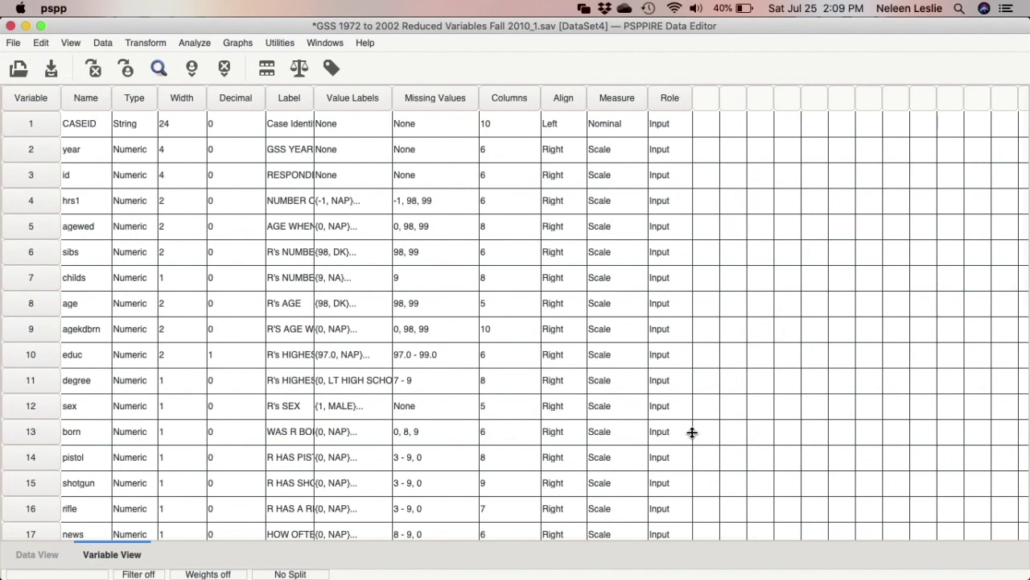
Open Frequencies and uncheck the Mean, Std dev, Minimum and Maximum statistics
{"action": "left_click", "coordinate": [201, 42]}
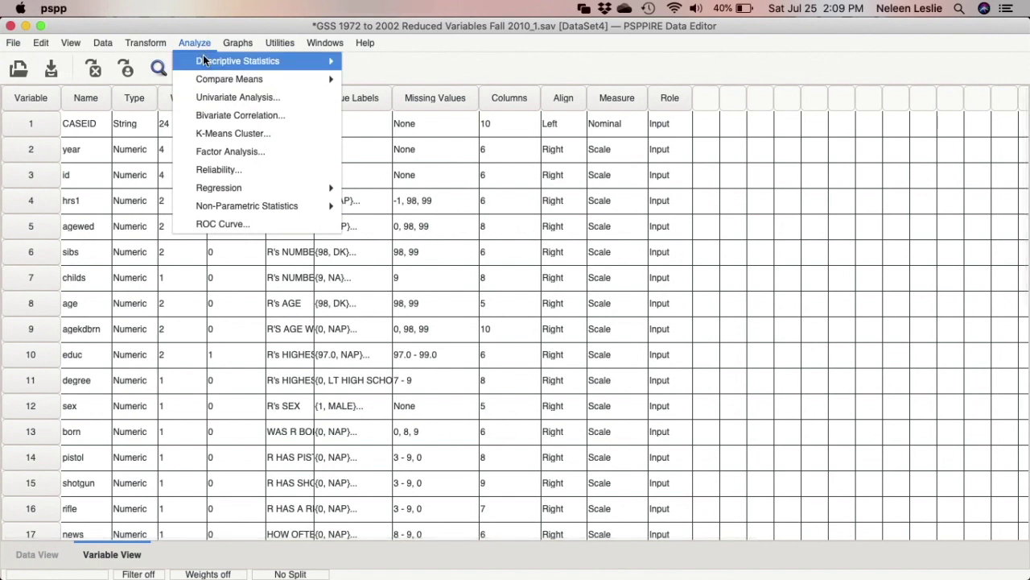
{"action": "mouse_move", "coordinate": [203, 57]}
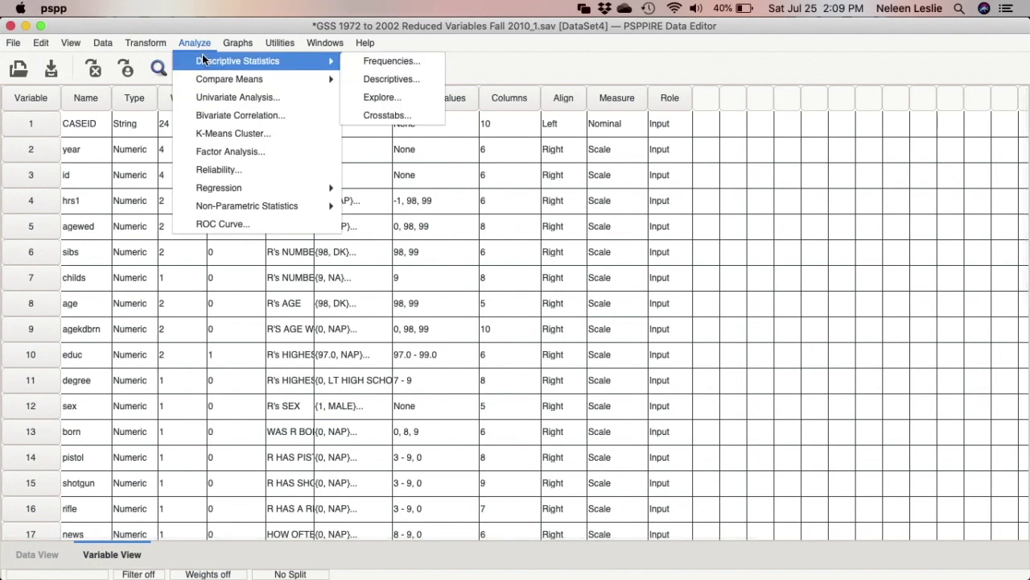
{"action": "left_click", "coordinate": [371, 66]}
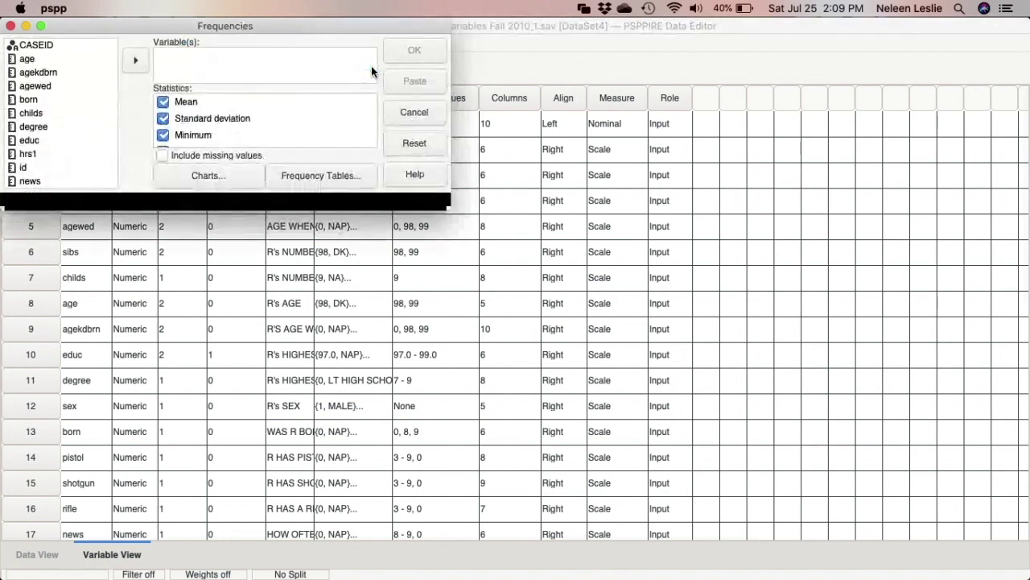
{"action": "left_click", "coordinate": [163, 120]}
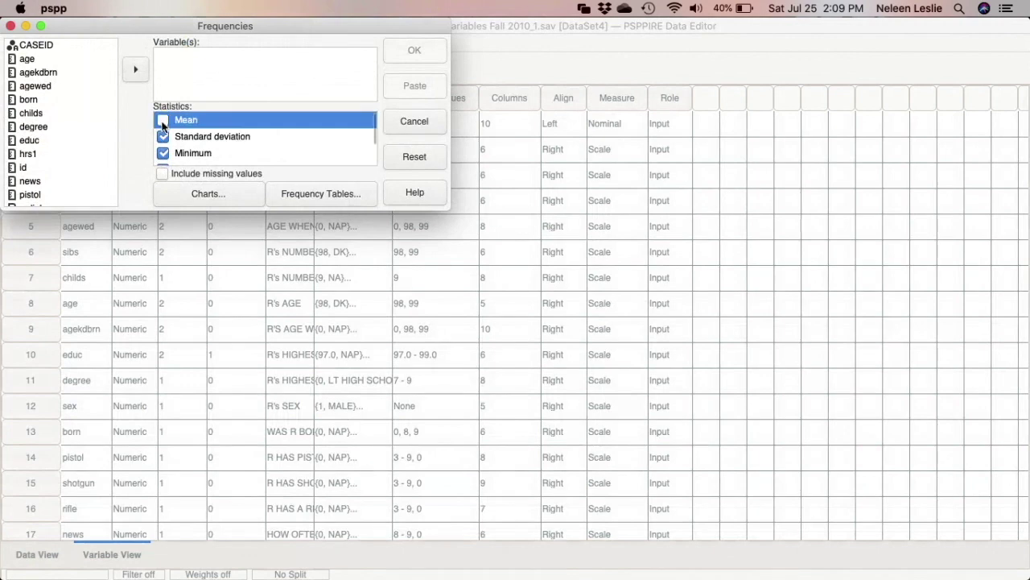
{"action": "left_click", "coordinate": [163, 136]}
{"action": "left_click", "coordinate": [164, 154]}
{"action": "scroll", "coordinate": [164, 153], "scroll_direction": "down", "scroll_amount": 2}
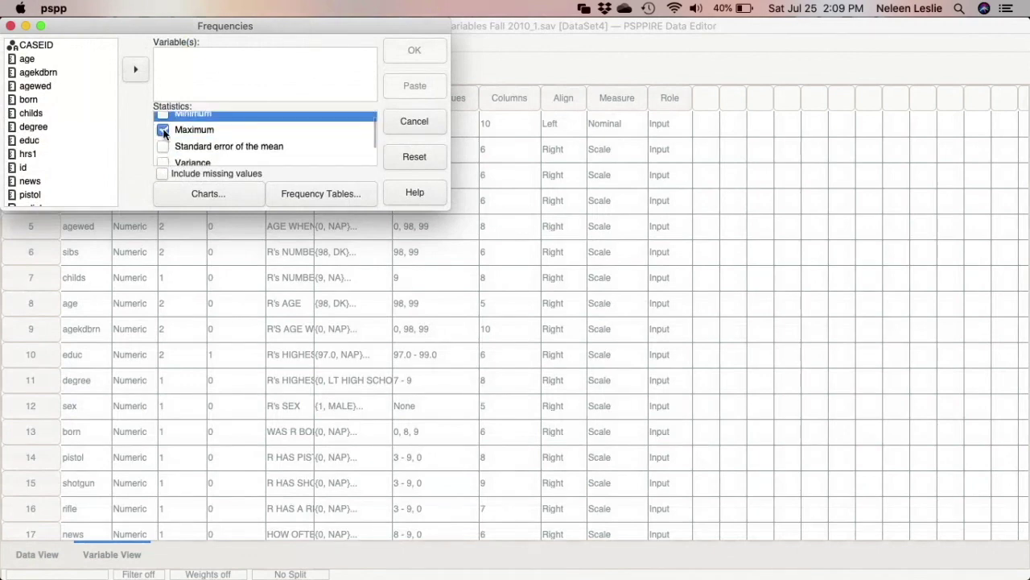
{"action": "left_click", "coordinate": [163, 130]}
Add age to the Variable(s) list and paste the Frequencies command into the syntax
{"action": "left_click", "coordinate": [33, 62]}
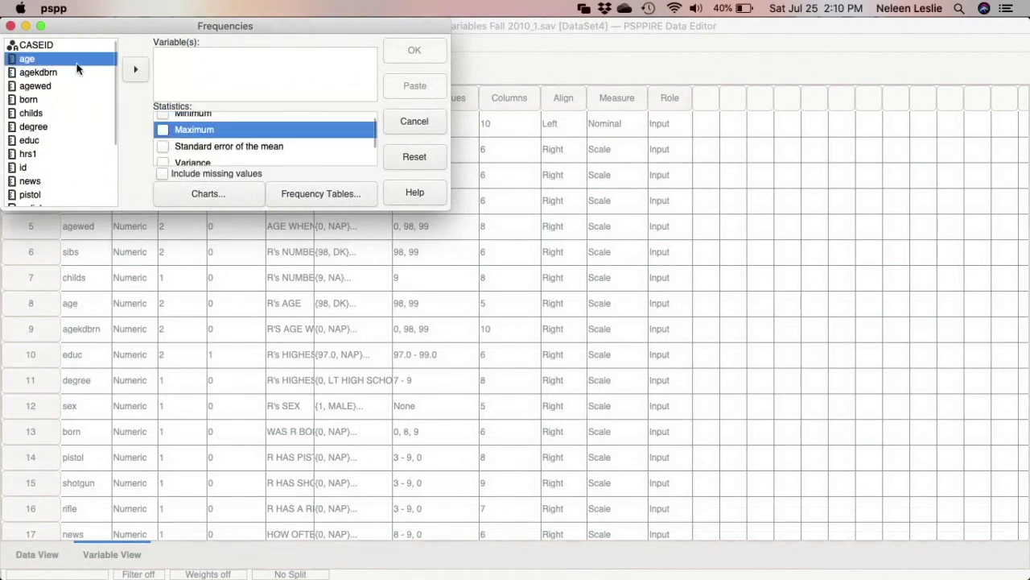
{"action": "left_click", "coordinate": [135, 69]}
{"action": "scroll", "coordinate": [211, 159], "scroll_direction": "up", "scroll_amount": 1}
{"action": "scroll", "coordinate": [212, 159], "scroll_direction": "down", "scroll_amount": 2}
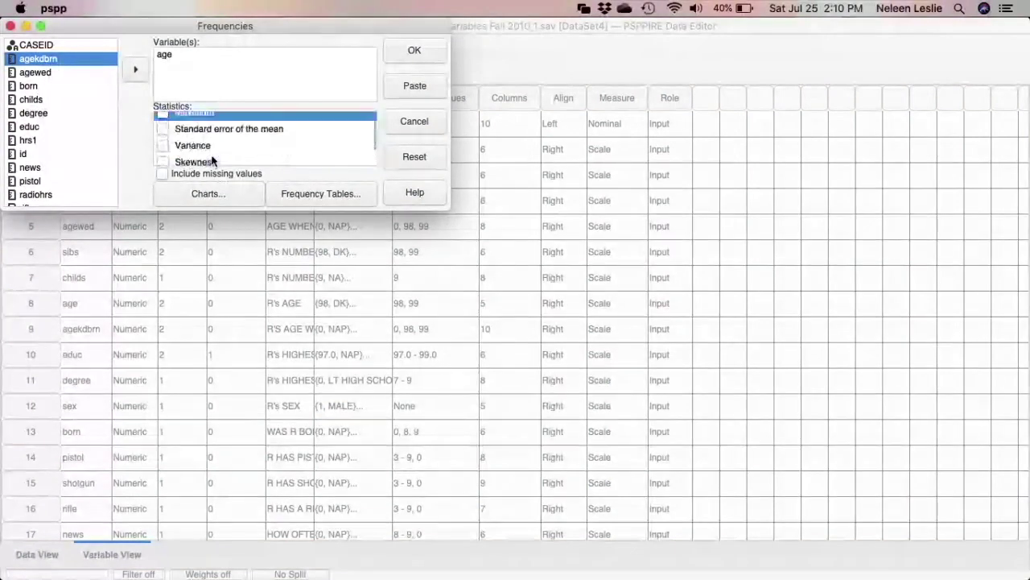
{"action": "scroll", "coordinate": [209, 157], "scroll_direction": "up", "scroll_amount": 4}
{"action": "left_click", "coordinate": [441, 87]}
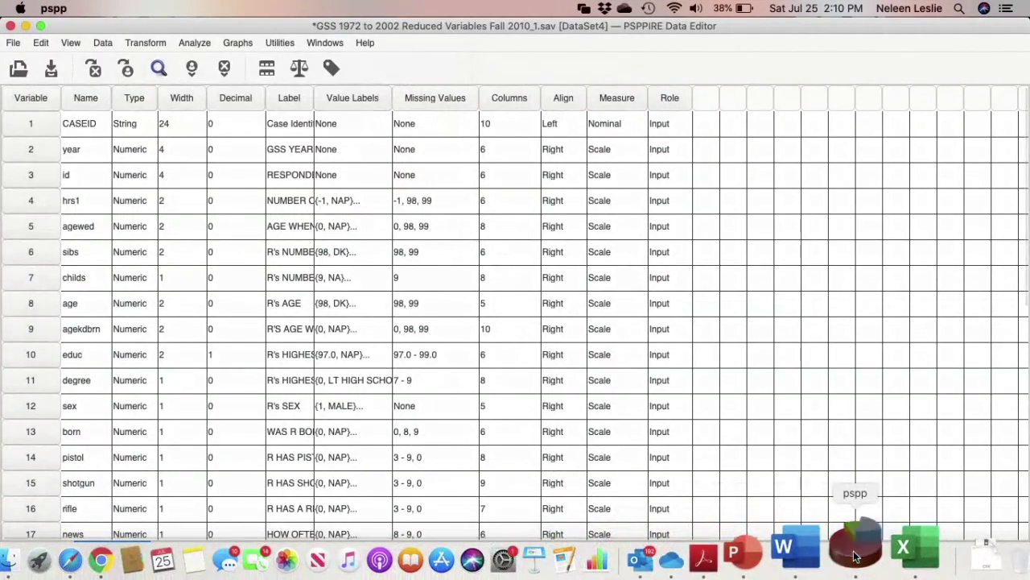
In the Syntax Editor, run only the age FREQUENCIES block on lines 23–26
{"action": "right_click", "coordinate": [858, 557]}
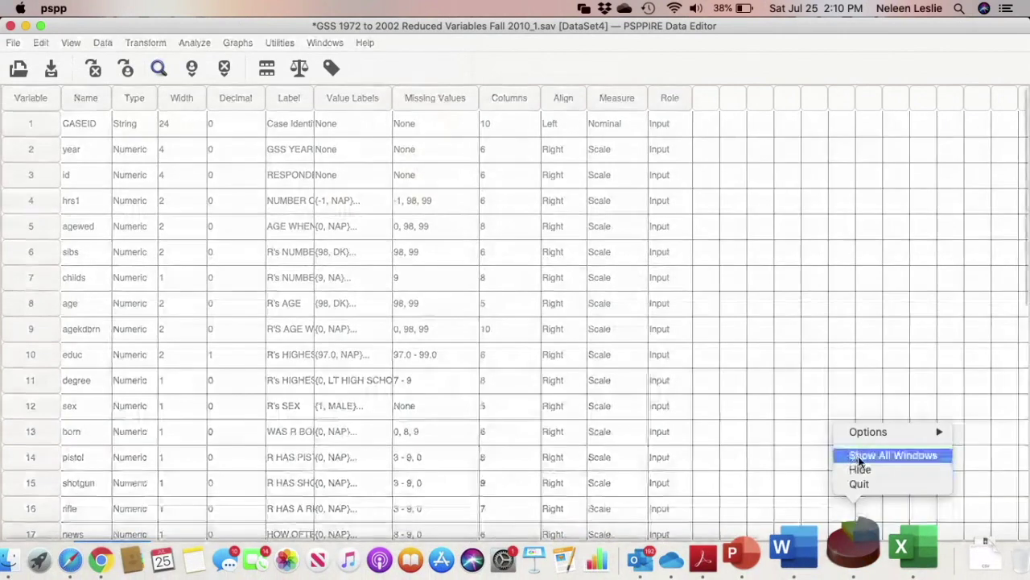
{"action": "left_click", "coordinate": [859, 456]}
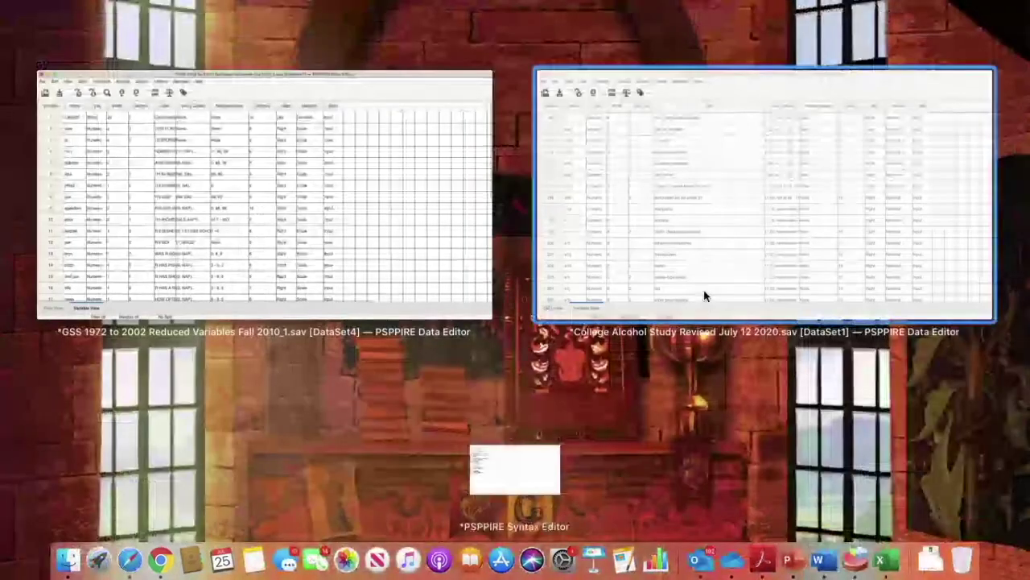
{"action": "left_click", "coordinate": [531, 499]}
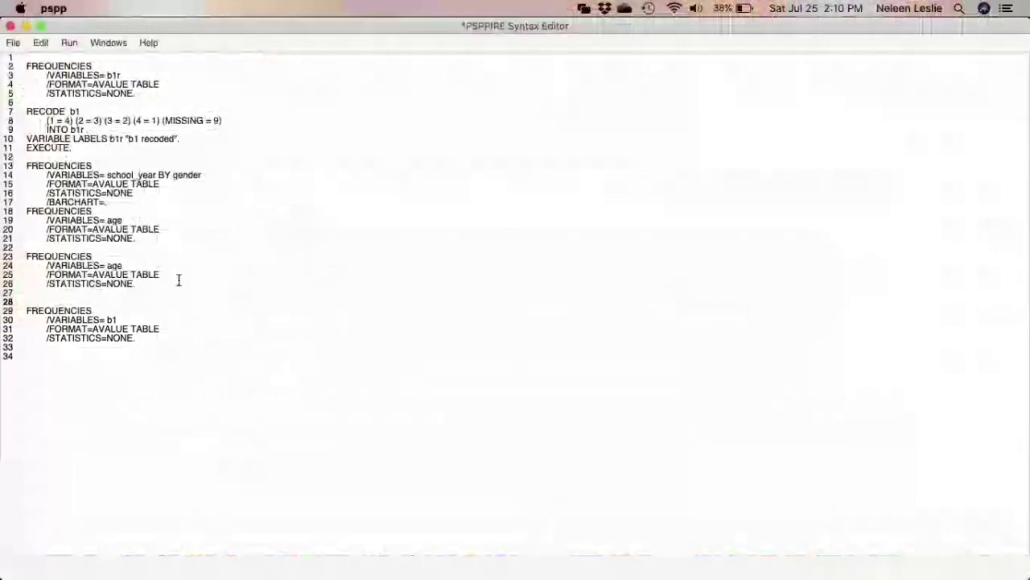
{"action": "left_click", "coordinate": [138, 94]}
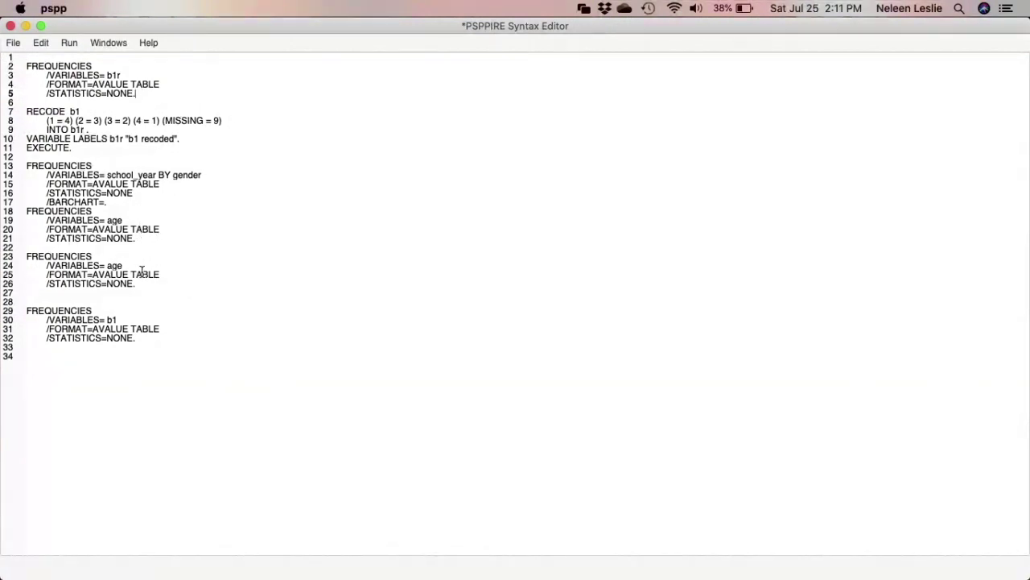
{"action": "left_click_drag", "start_coordinate": [143, 285], "coordinate": [27, 256]}
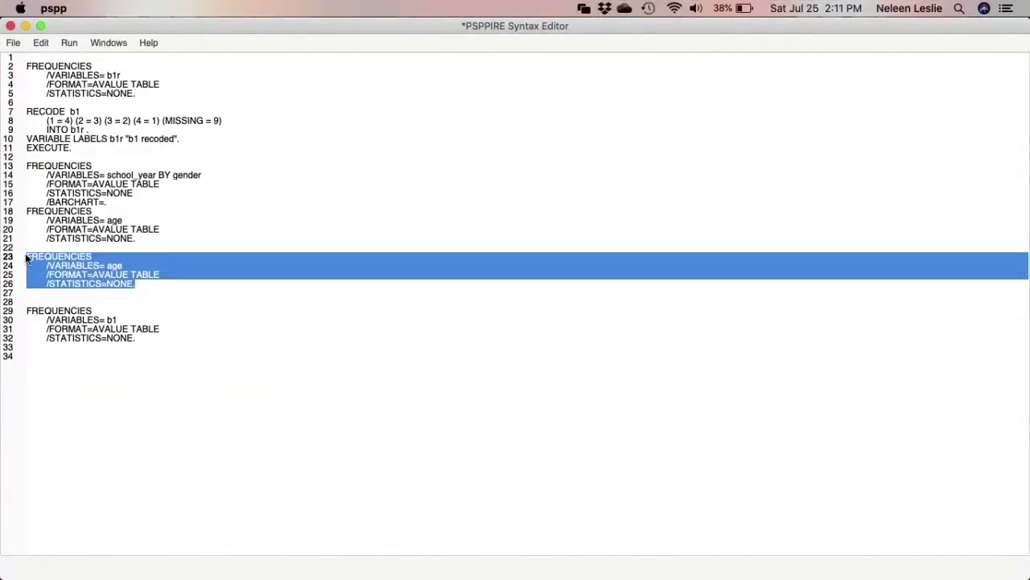
{"action": "left_click", "coordinate": [69, 43]}
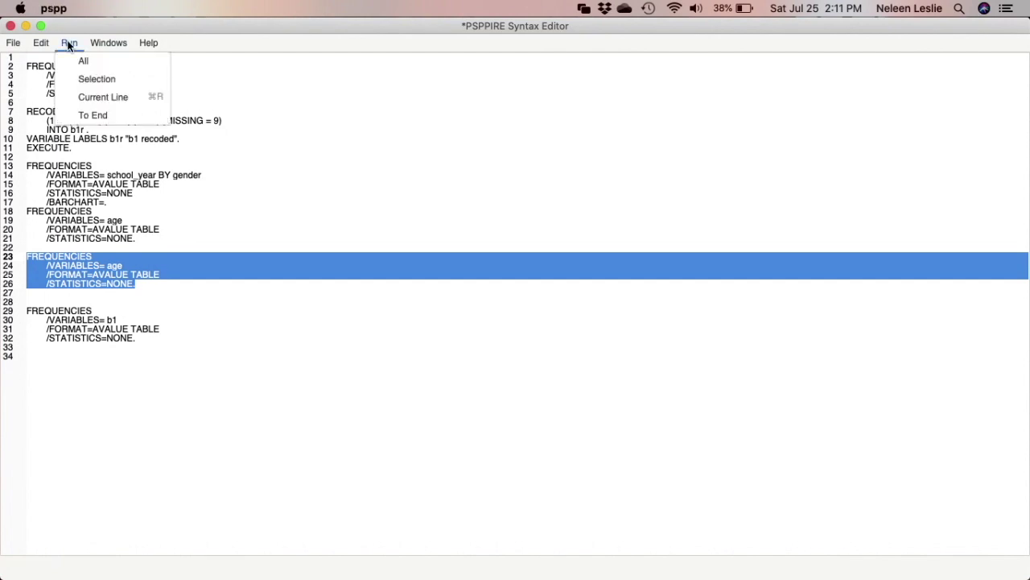
{"action": "left_click", "coordinate": [95, 80]}
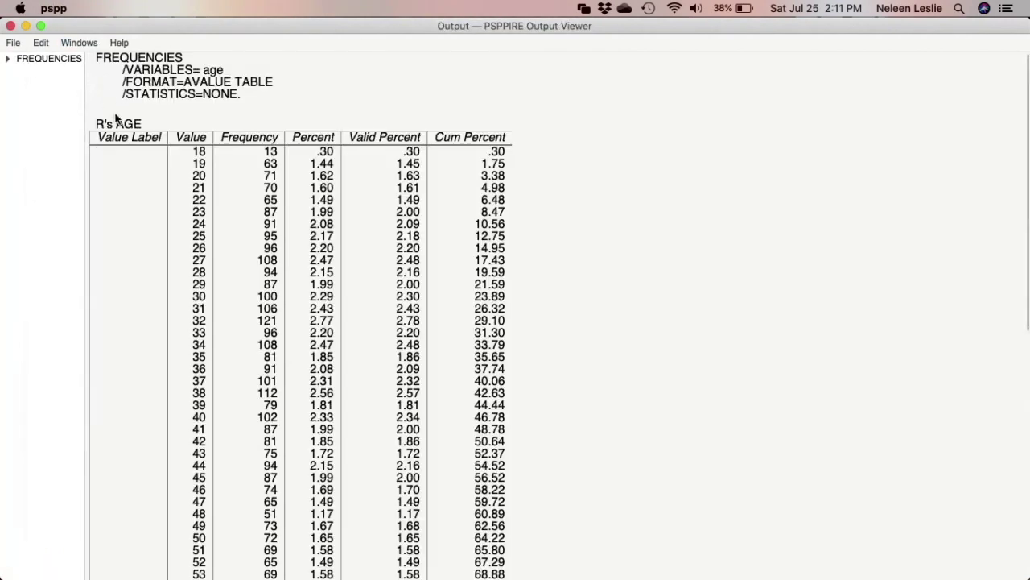
{"action": "scroll", "coordinate": [115, 119], "scroll_direction": "down", "scroll_amount": 10}
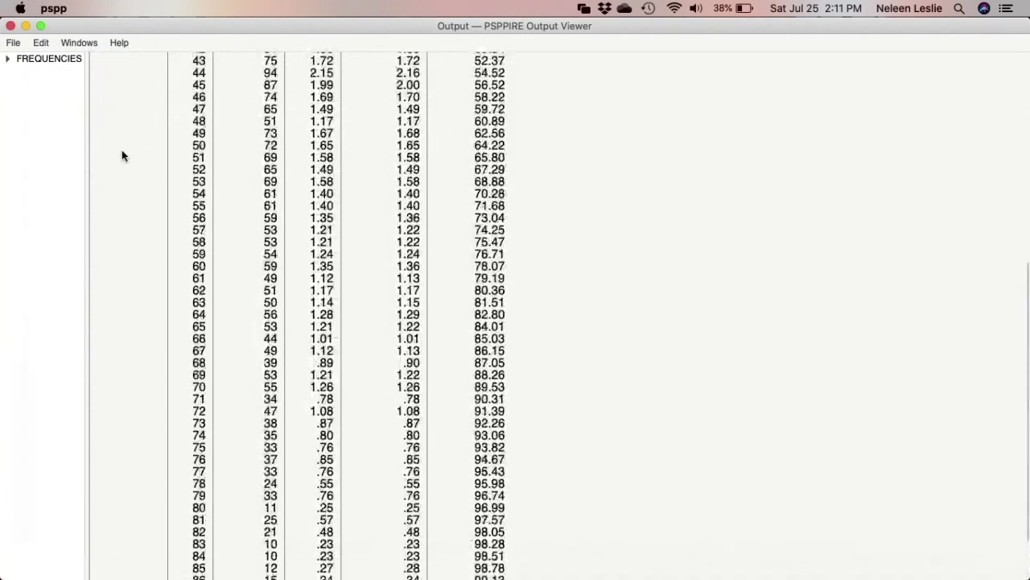
{"action": "scroll", "coordinate": [121, 152], "scroll_direction": "up", "scroll_amount": 10}
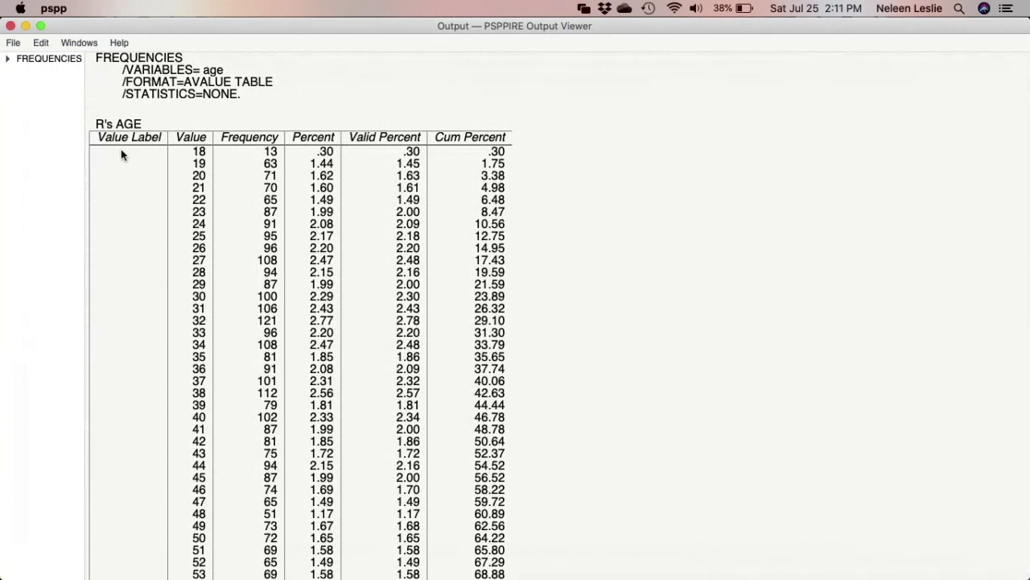
{"action": "scroll", "coordinate": [122, 155], "scroll_direction": "down", "scroll_amount": 8}
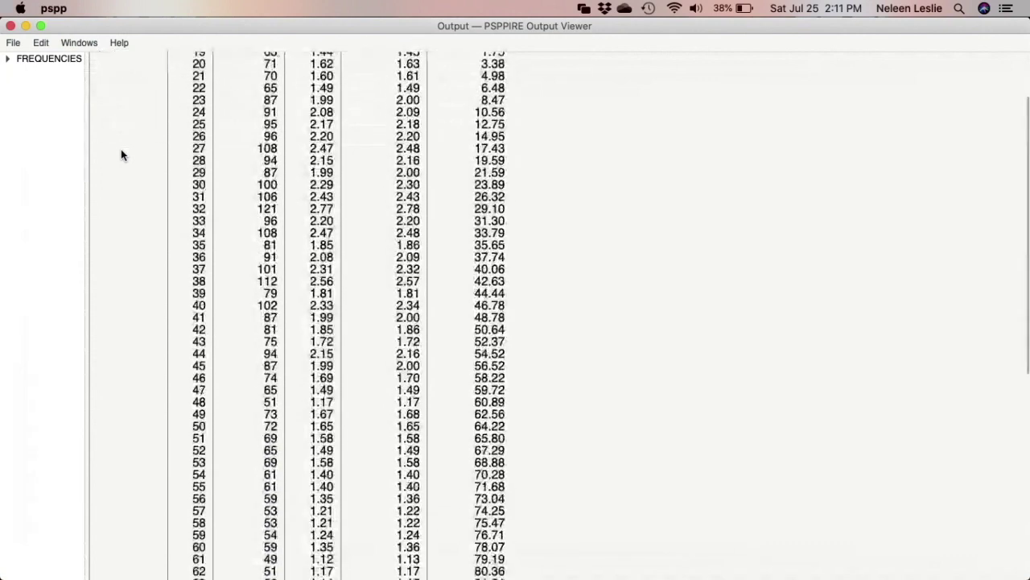
{"action": "scroll", "coordinate": [121, 154], "scroll_direction": "down", "scroll_amount": 5}
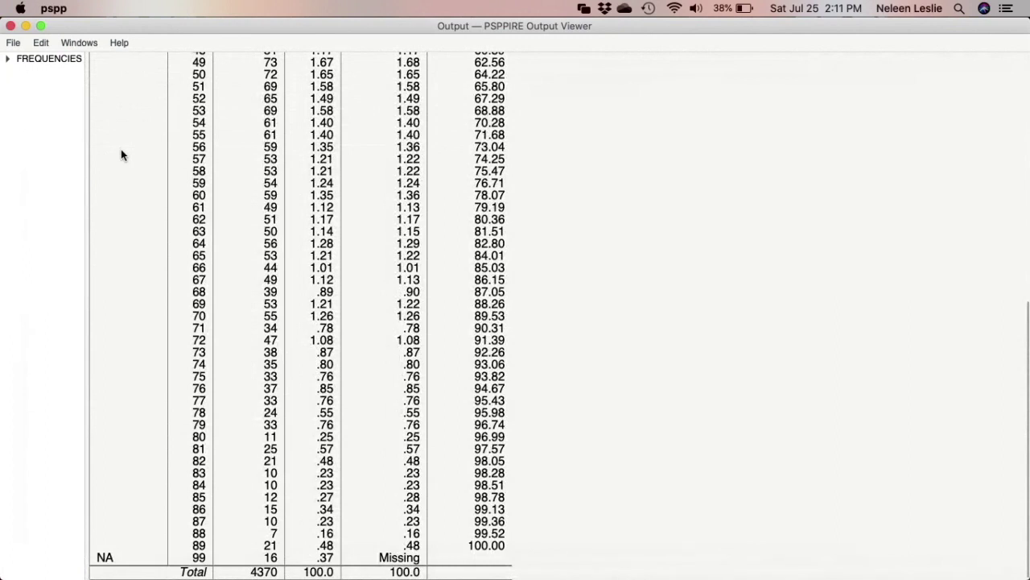
{"action": "scroll", "coordinate": [122, 154], "scroll_direction": "up", "scroll_amount": 1}
{"action": "scroll", "coordinate": [121, 154], "scroll_direction": "up", "scroll_amount": 1}
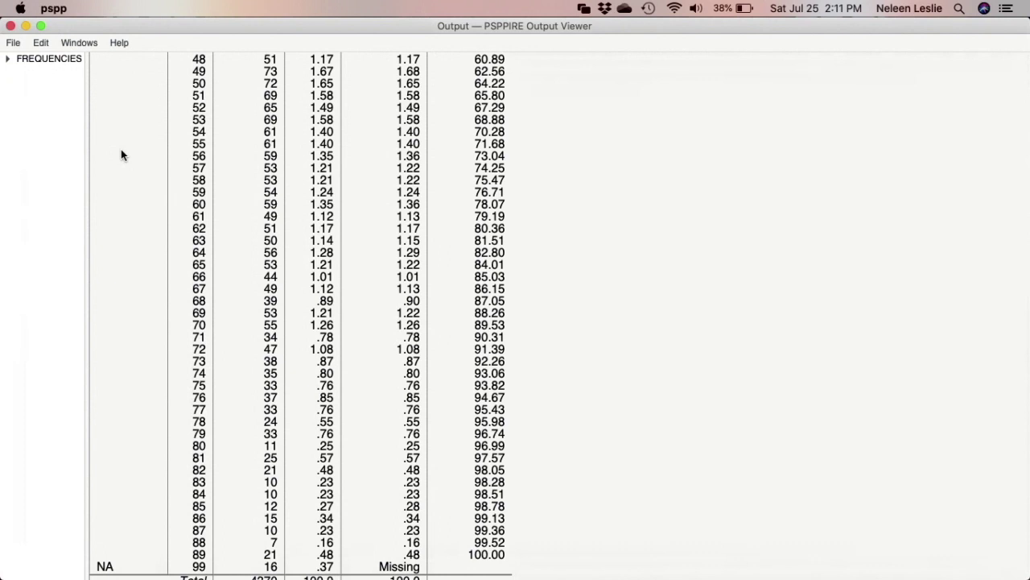
{"action": "scroll", "coordinate": [121, 155], "scroll_direction": "up", "scroll_amount": 3}
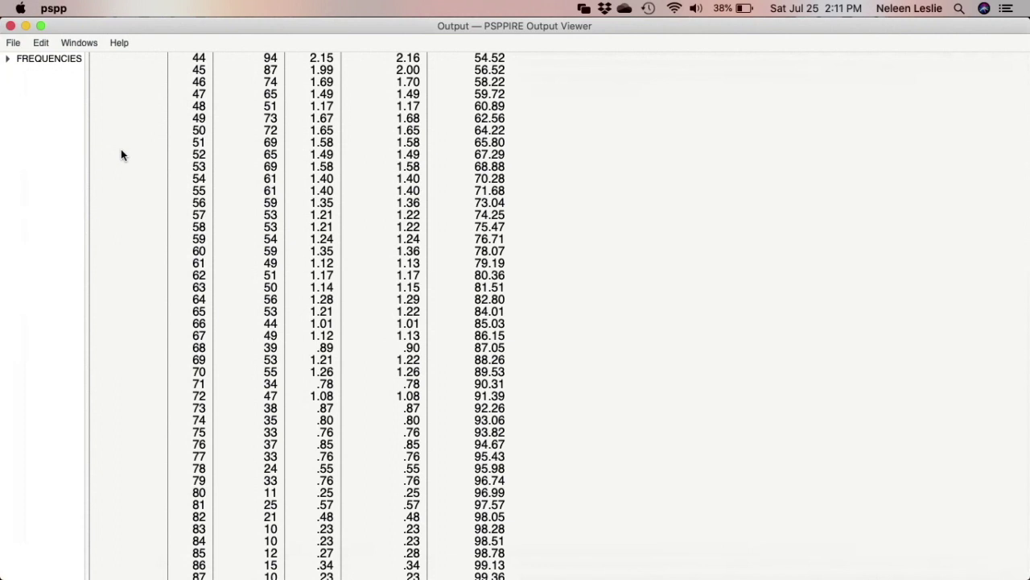
{"action": "scroll", "coordinate": [121, 150], "scroll_direction": "down", "scroll_amount": 3}
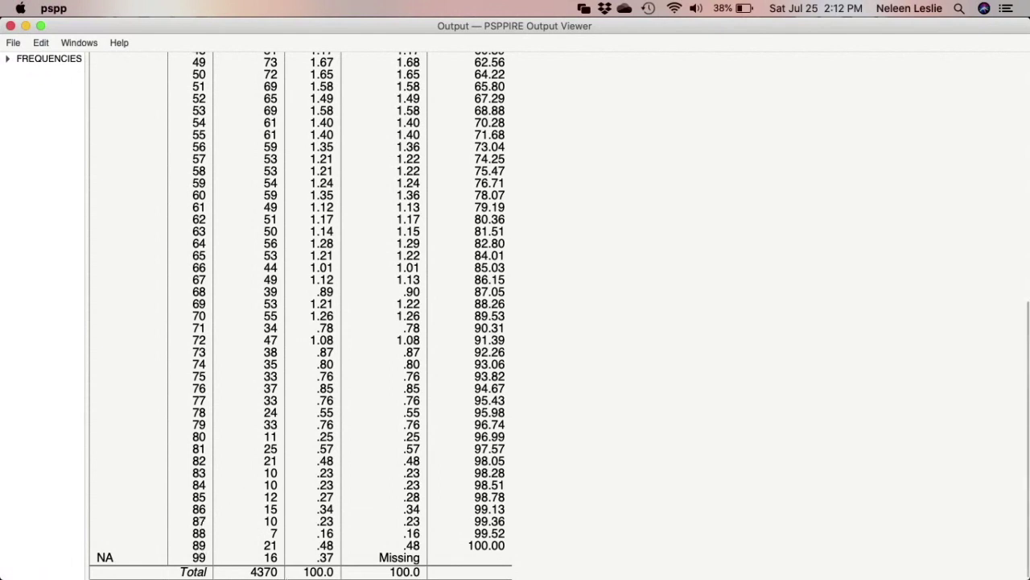
{"action": "mouse_move", "coordinate": [303, 577]}
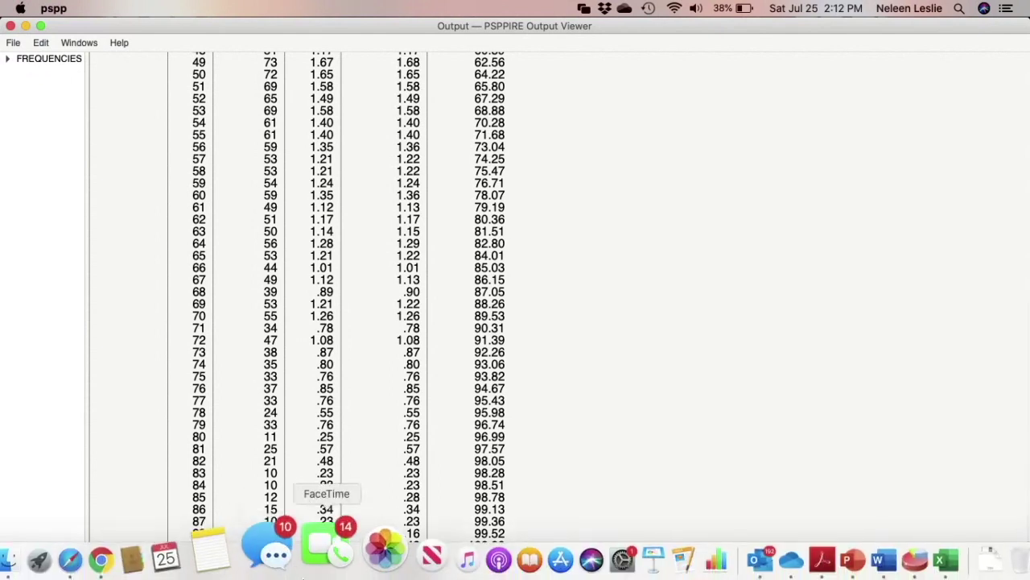
Bring the GSS 1972 to 2002 Data Editor back to the front
{"action": "scroll", "coordinate": [853, 547], "scroll_direction": "up", "scroll_amount": 1}
{"action": "right_click", "coordinate": [853, 548]}
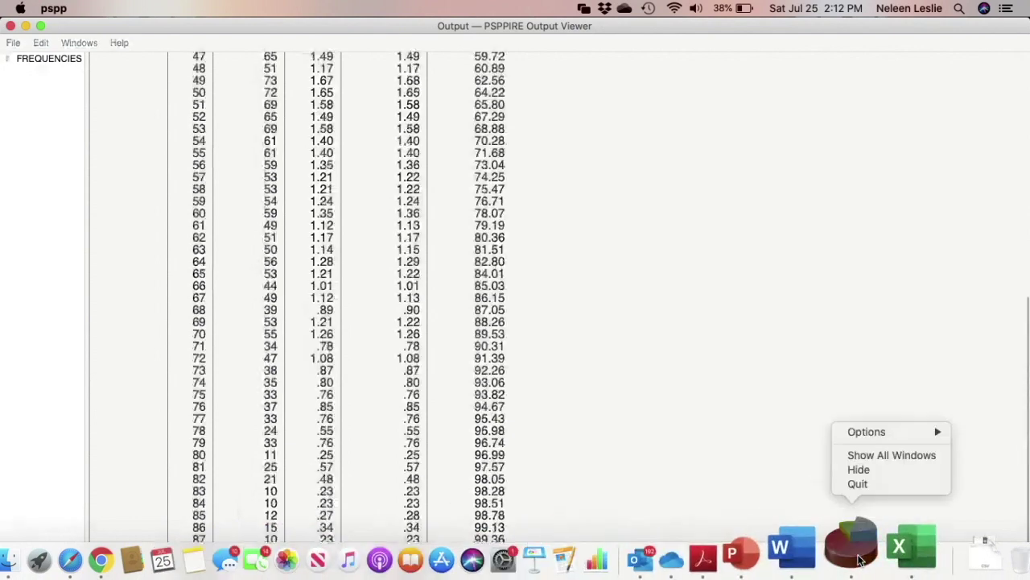
{"action": "left_click", "coordinate": [877, 455]}
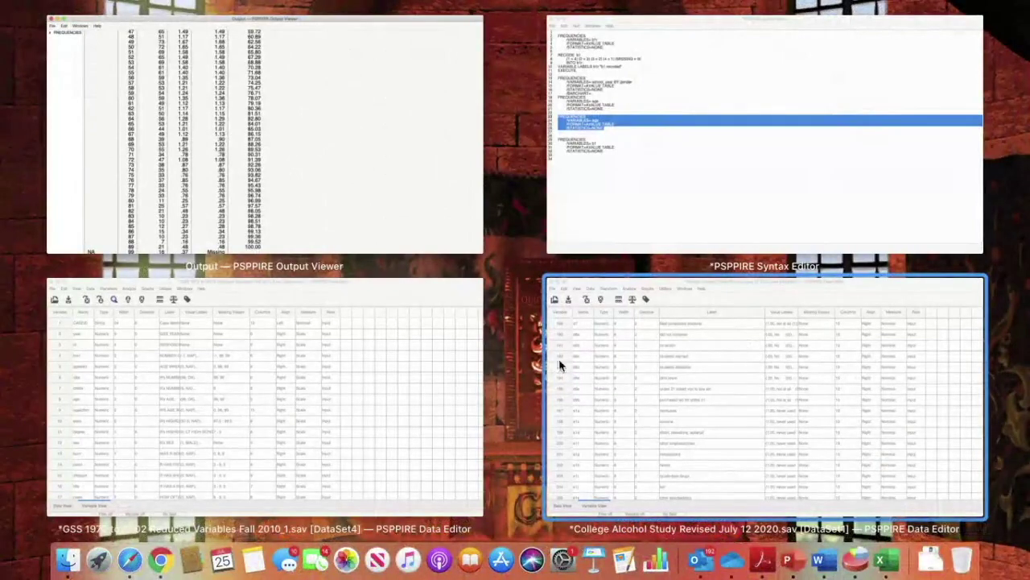
{"action": "left_click", "coordinate": [295, 383]}
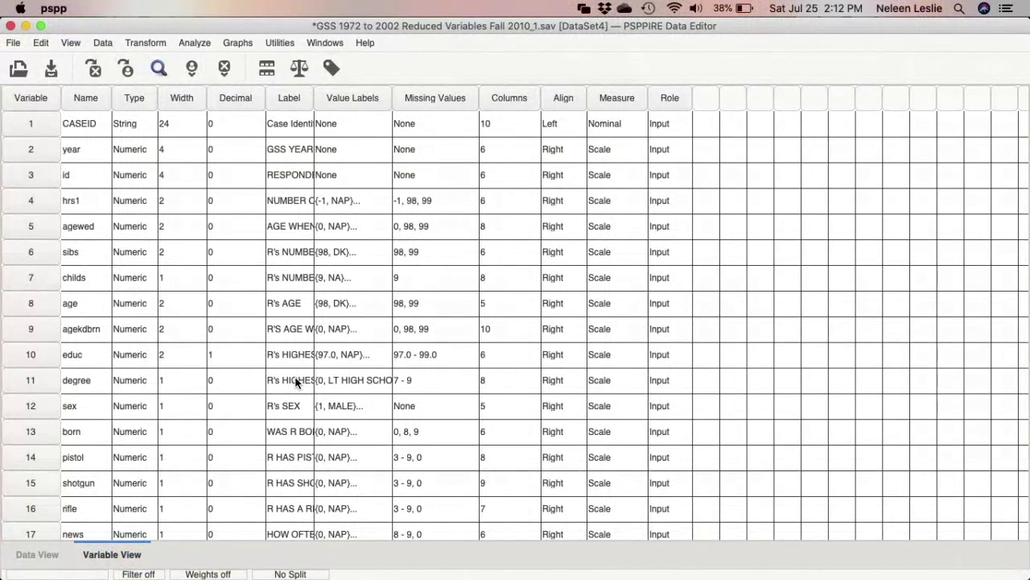
{"action": "left_click", "coordinate": [142, 43]}
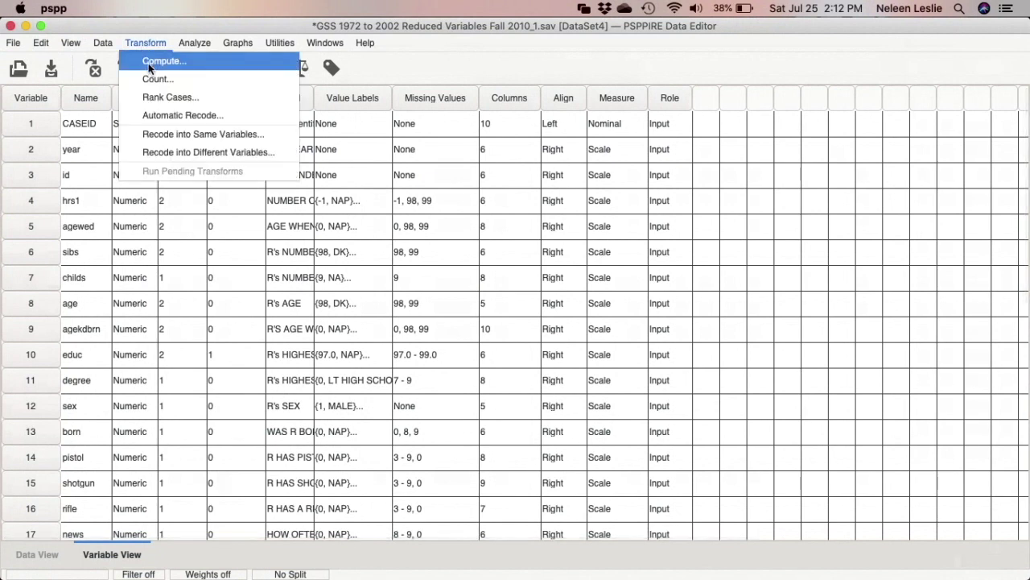
In Compute Variable, set target Age_Group with numeric expression 9, then open Type & Label
{"action": "left_click", "coordinate": [148, 63]}
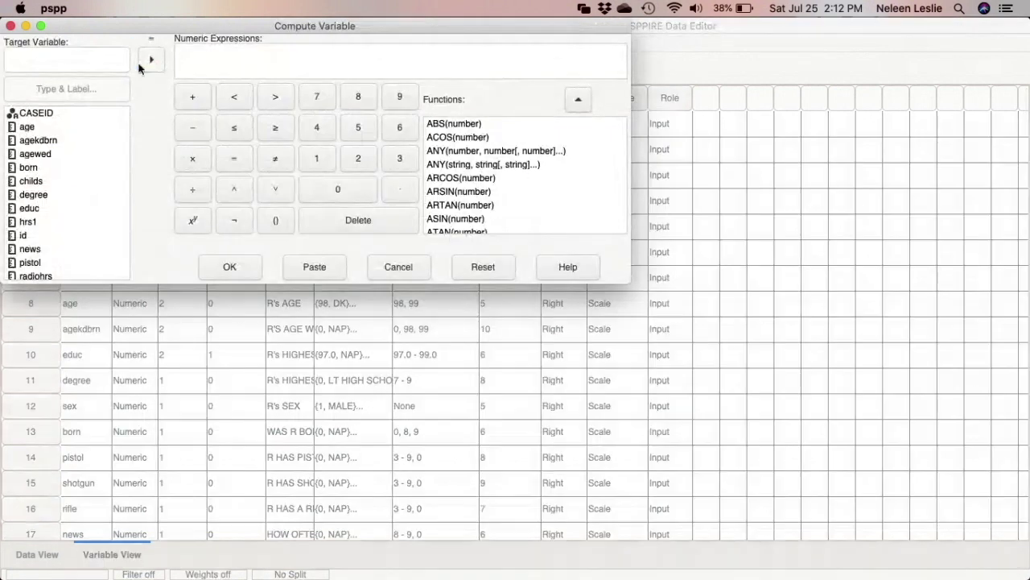
{"action": "left_click", "coordinate": [103, 54]}
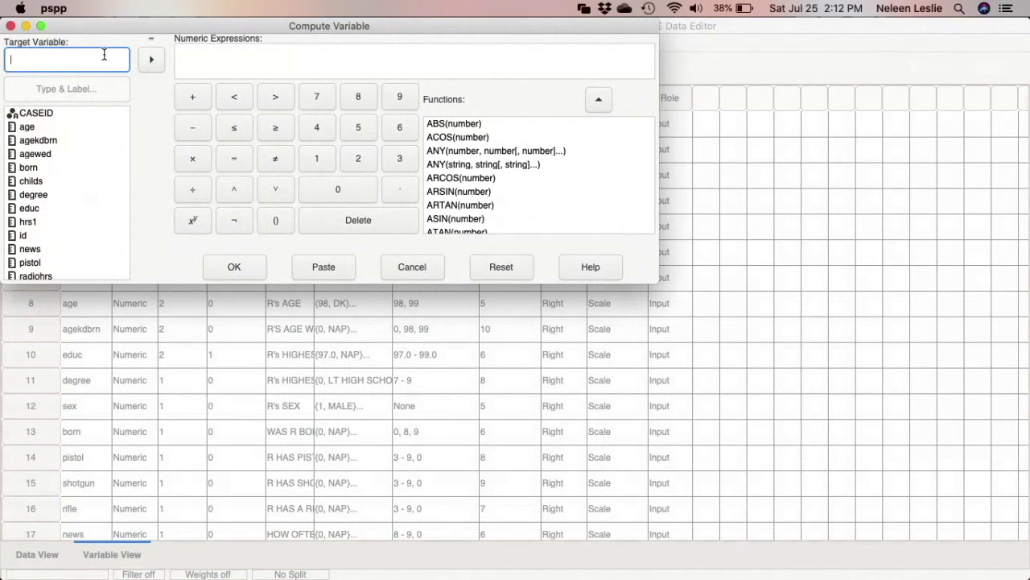
{"action": "type", "text": "Age"}
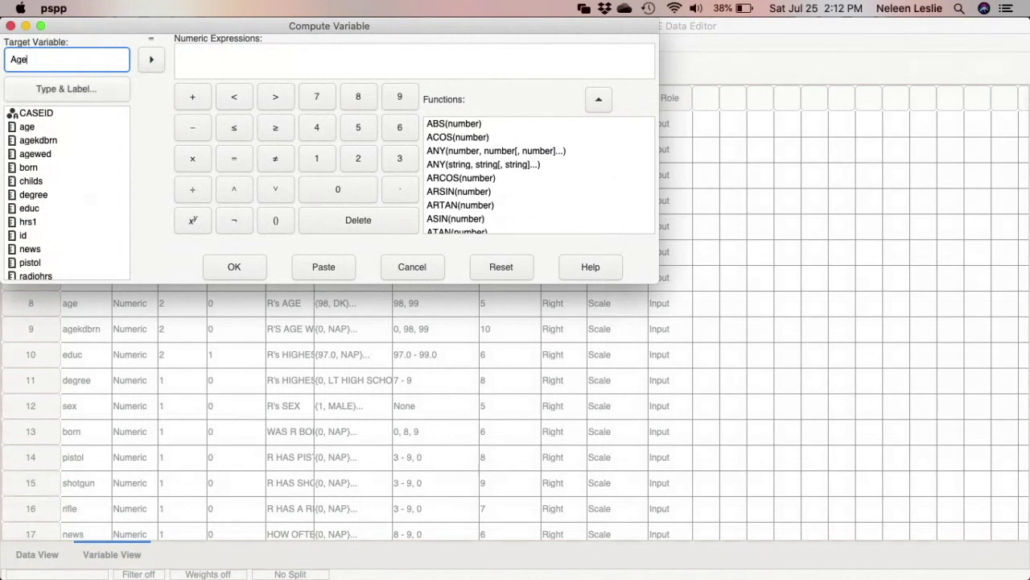
{"action": "type", "text": "_Group"}
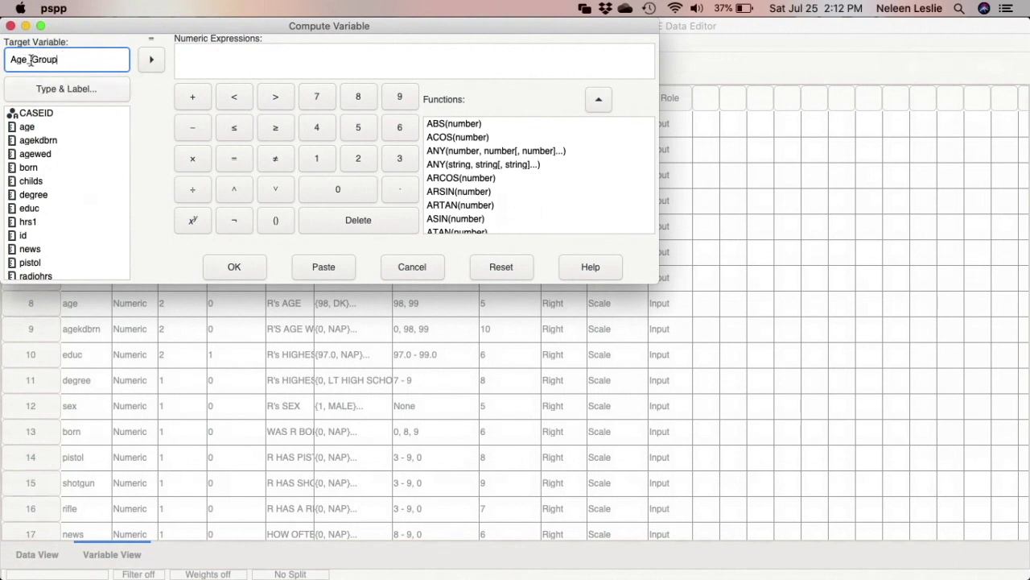
{"action": "left_click_drag", "start_coordinate": [31, 60], "coordinate": [26, 60]}
{"action": "left_click", "coordinate": [66, 60]}
{"action": "left_click", "coordinate": [220, 61]}
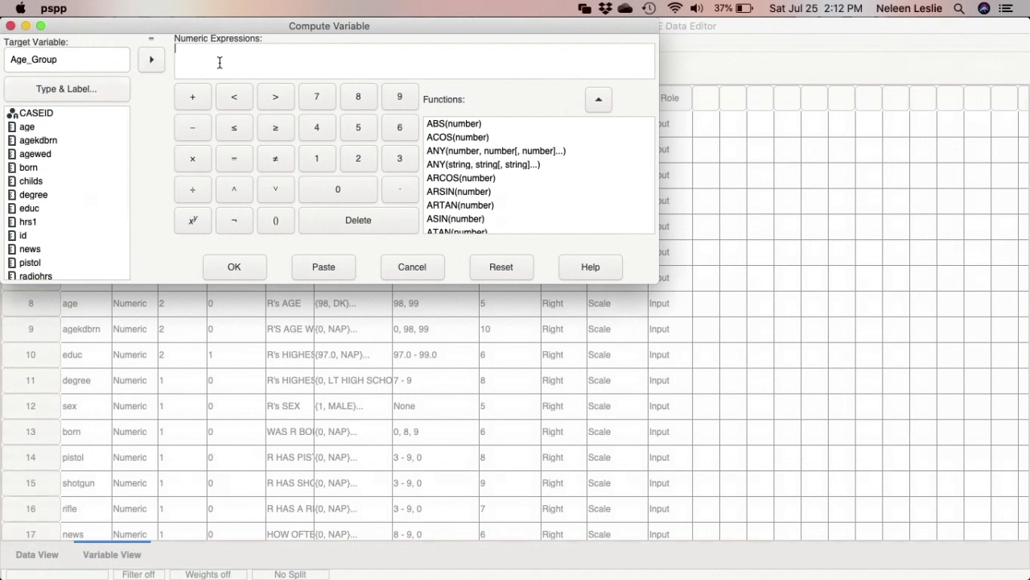
{"action": "type", "text": "9"}
{"action": "scroll", "coordinate": [499, 177], "scroll_direction": "down", "scroll_amount": 3}
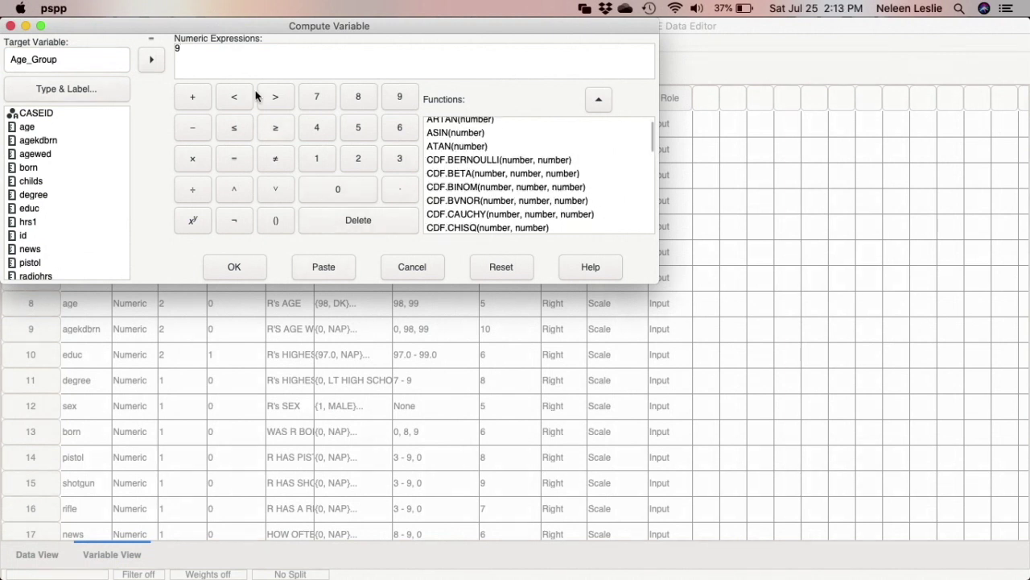
{"action": "left_click", "coordinate": [67, 89]}
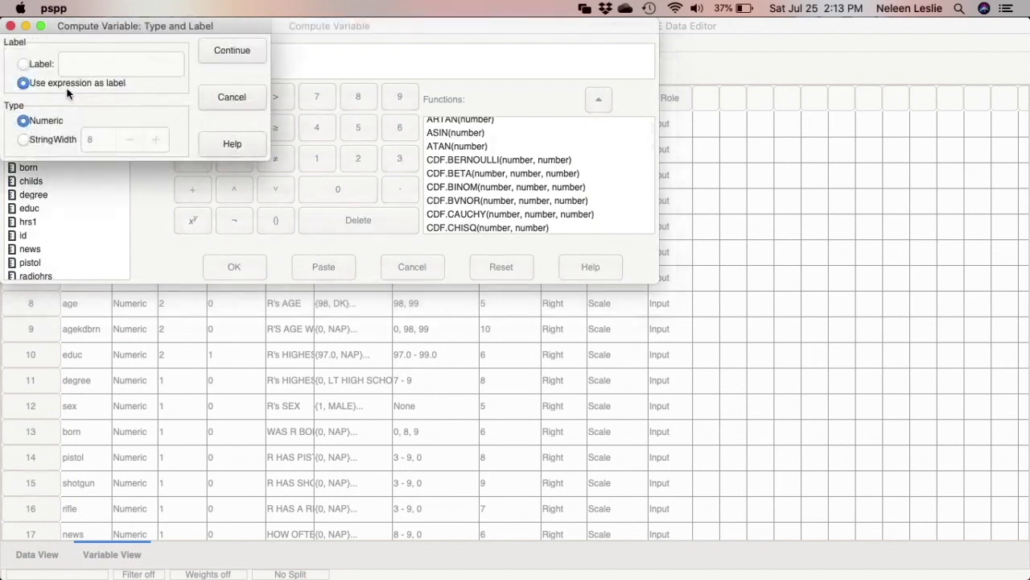
Label Age_Group 'Age Group of Respondents' and paste the compute commands into the syntax
{"action": "left_click", "coordinate": [24, 64]}
{"action": "type", "text": "A"}
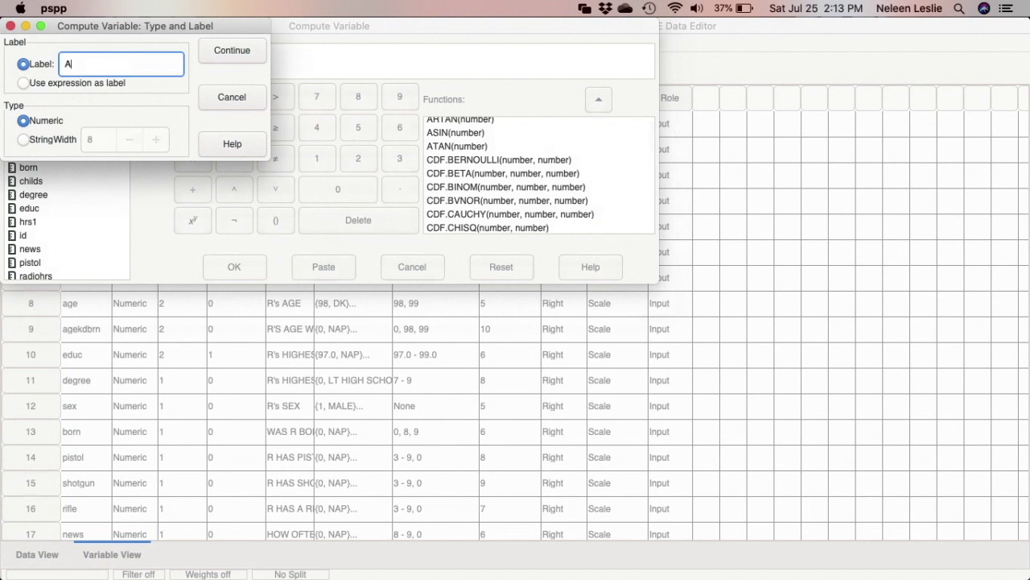
{"action": "type", "text": "ge Group of Respondents"}
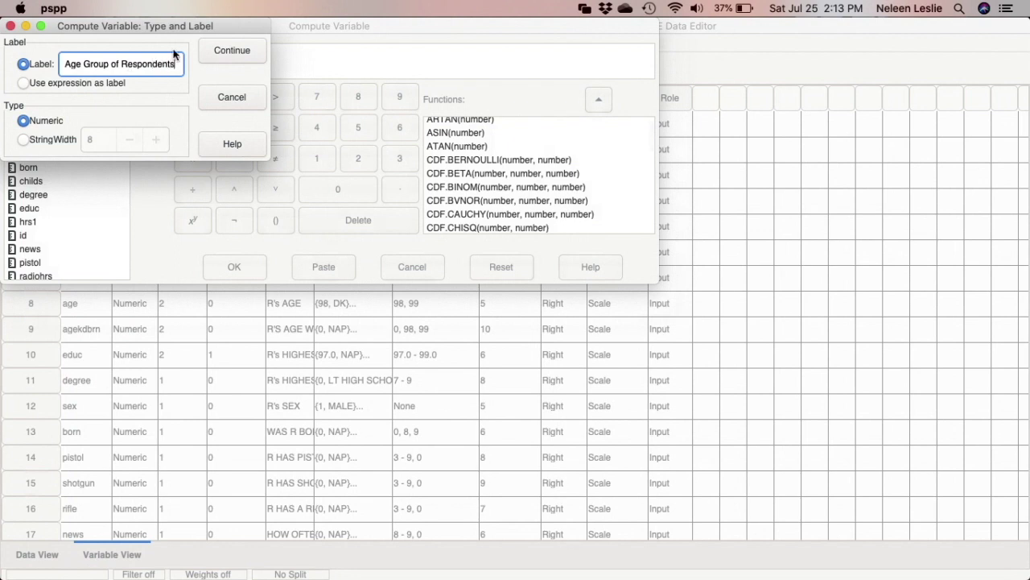
{"action": "left_click", "coordinate": [218, 50]}
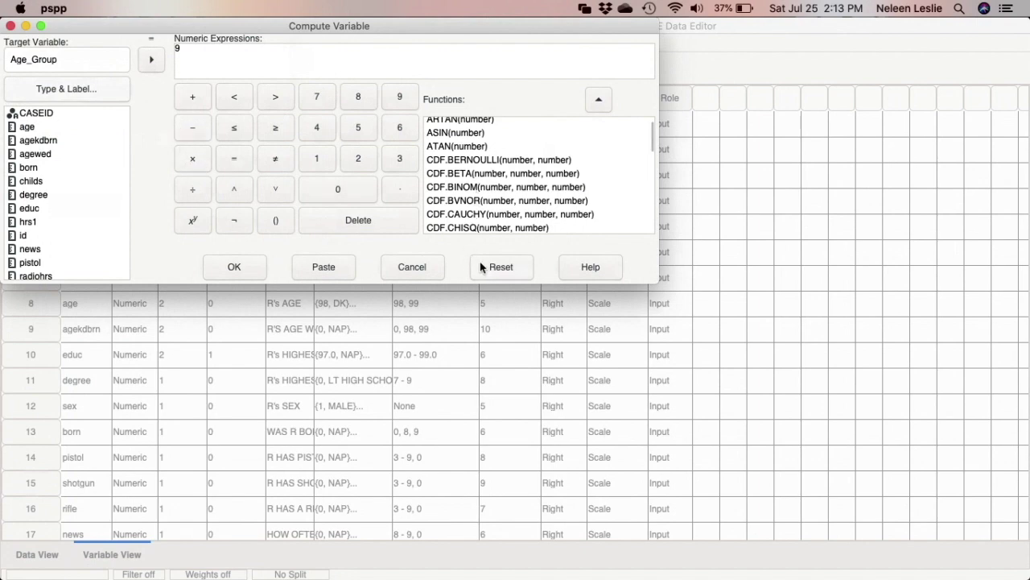
{"action": "left_click", "coordinate": [326, 271]}
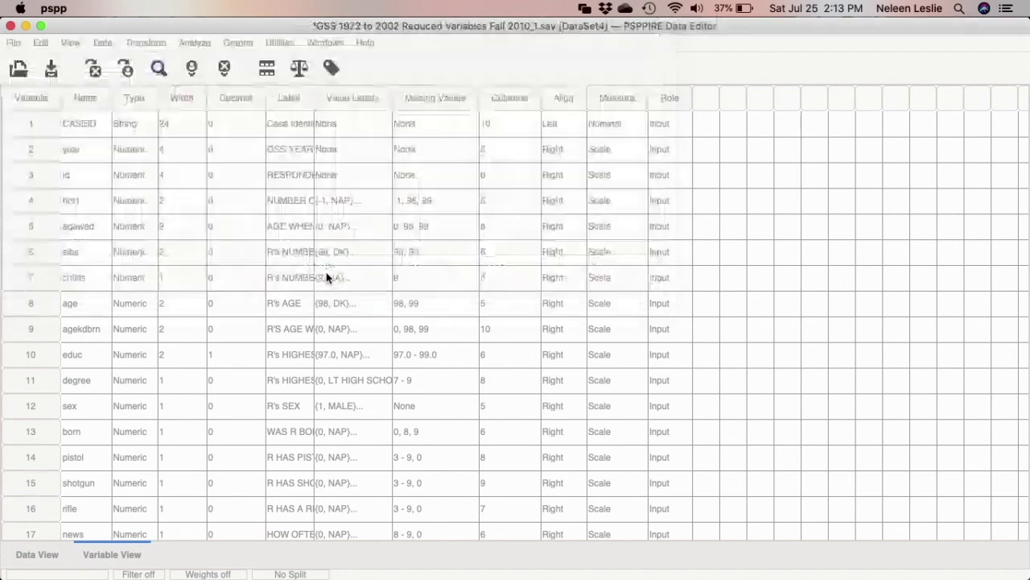
{"action": "mouse_move", "coordinate": [432, 548]}
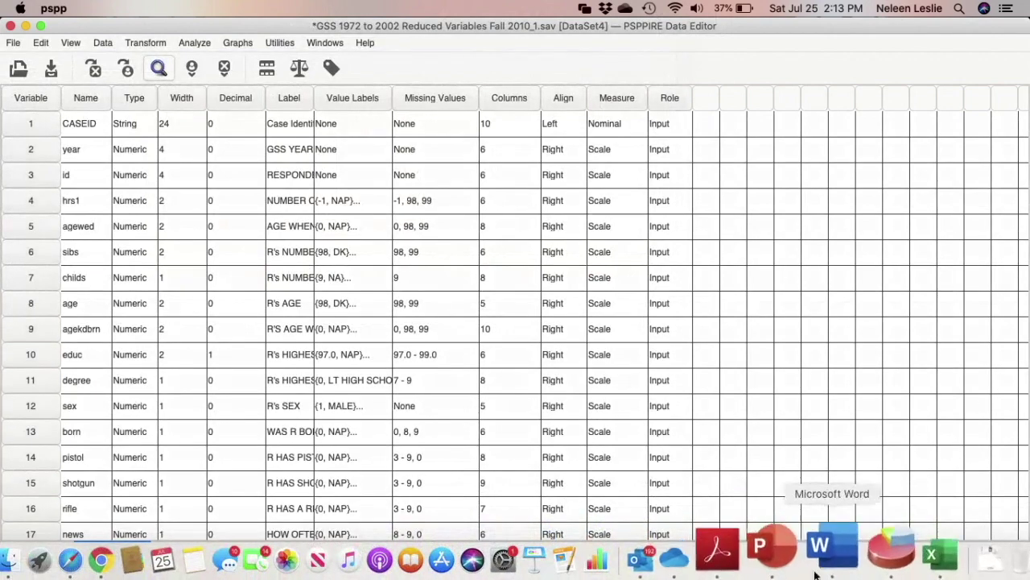
Switch to the Syntax Editor and place the cursor after the COMPUTE Age_Group = 9 line
{"action": "right_click", "coordinate": [855, 551]}
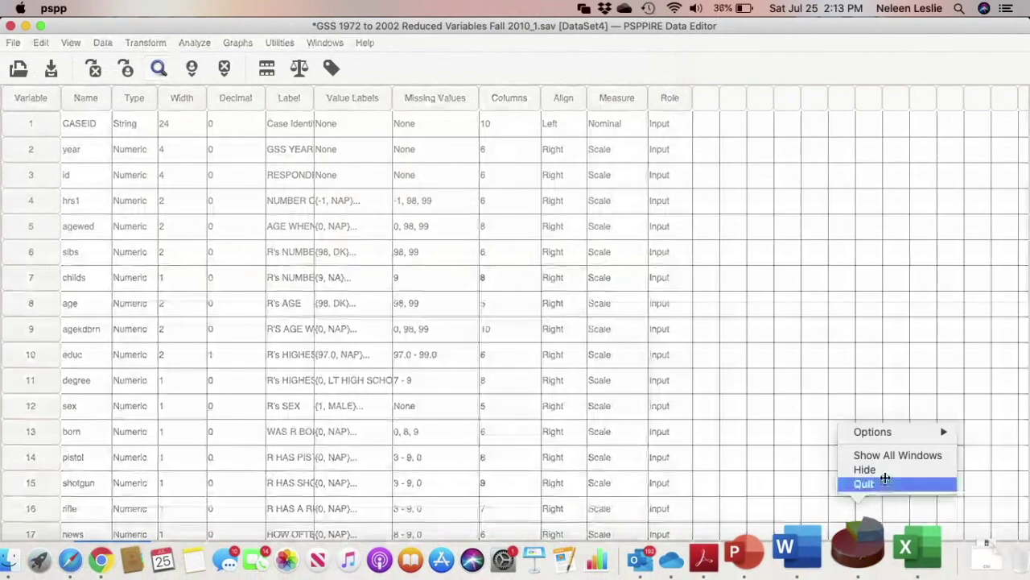
{"action": "left_click", "coordinate": [881, 456]}
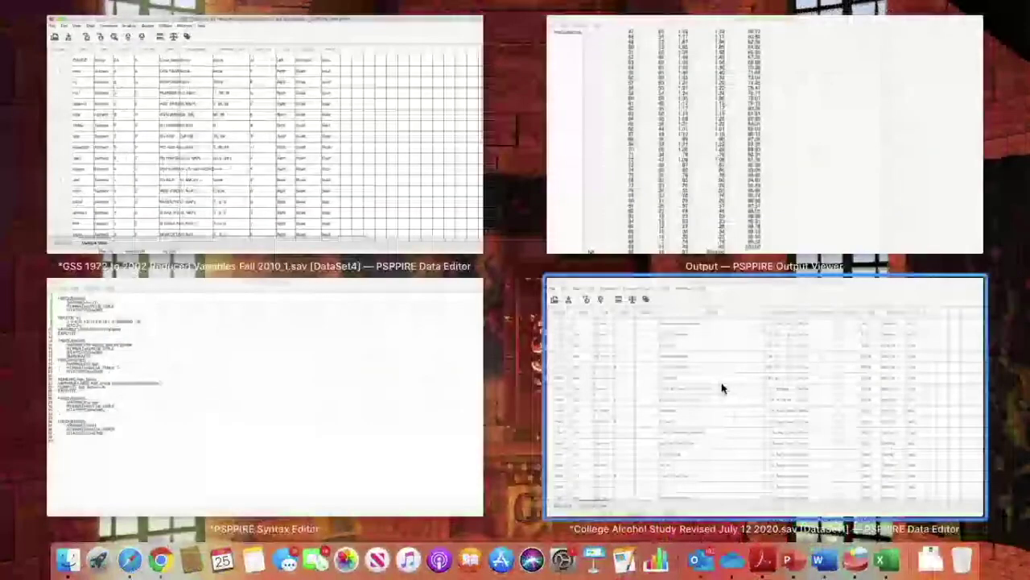
{"action": "left_click", "coordinate": [335, 395]}
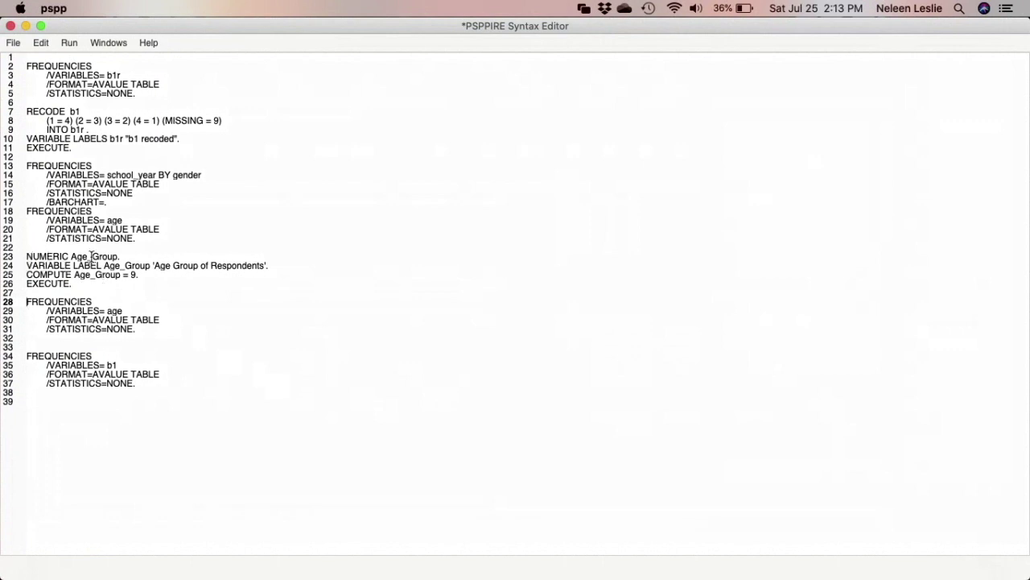
{"action": "left_click", "coordinate": [142, 274]}
Add 'IF (Age >=18 AND Age <=34) Age_Group =1.' after COMPUTE, leaving a blank line before EXECUTE
{"action": "key", "text": "Return"}
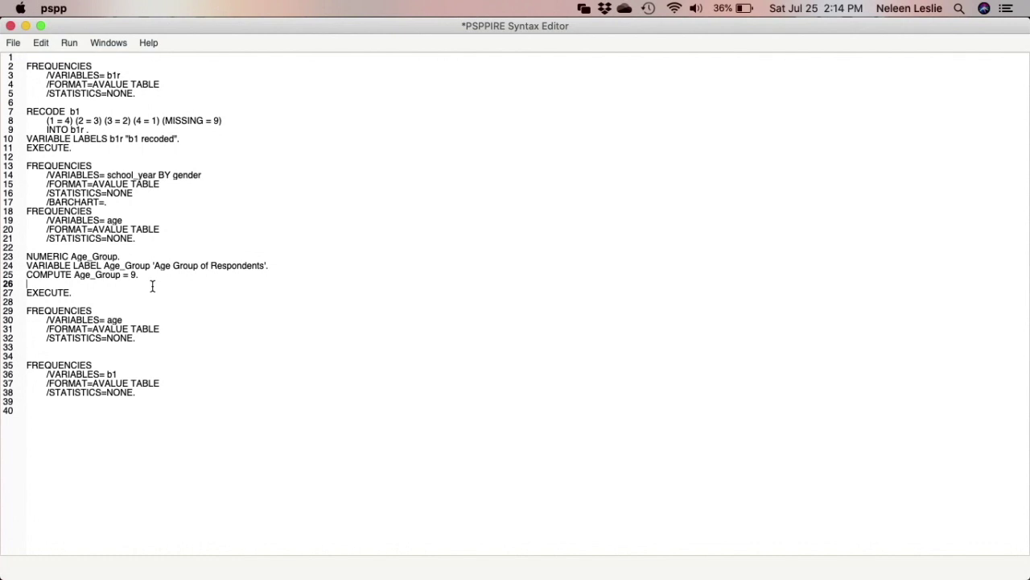
{"action": "type", "text": "IF"}
{"action": "type", "text": "(Age>=18 AND Age"}
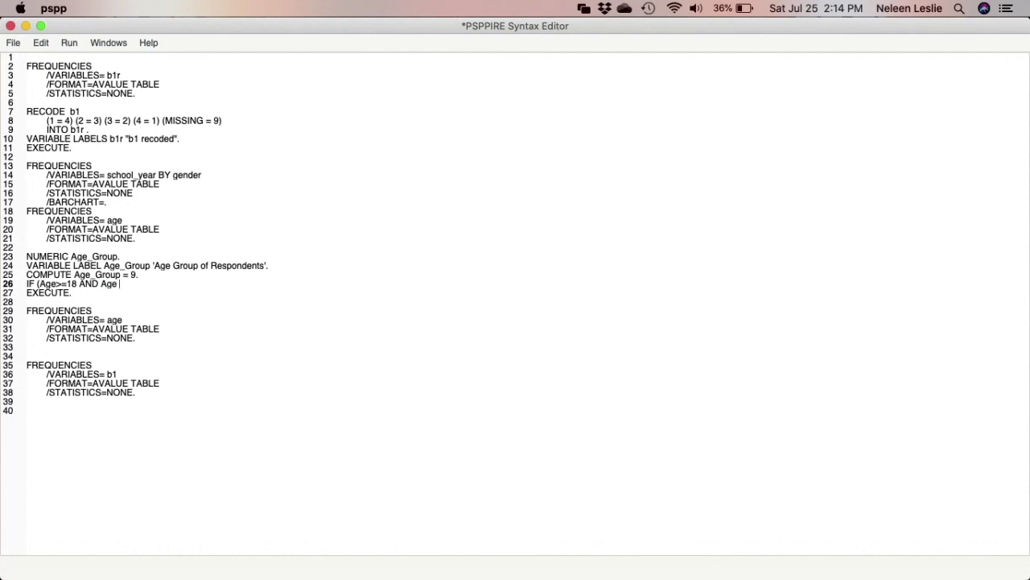
{"action": "type", "text": " <="}
{"action": "type", "text": "34) Age_Group =1."}
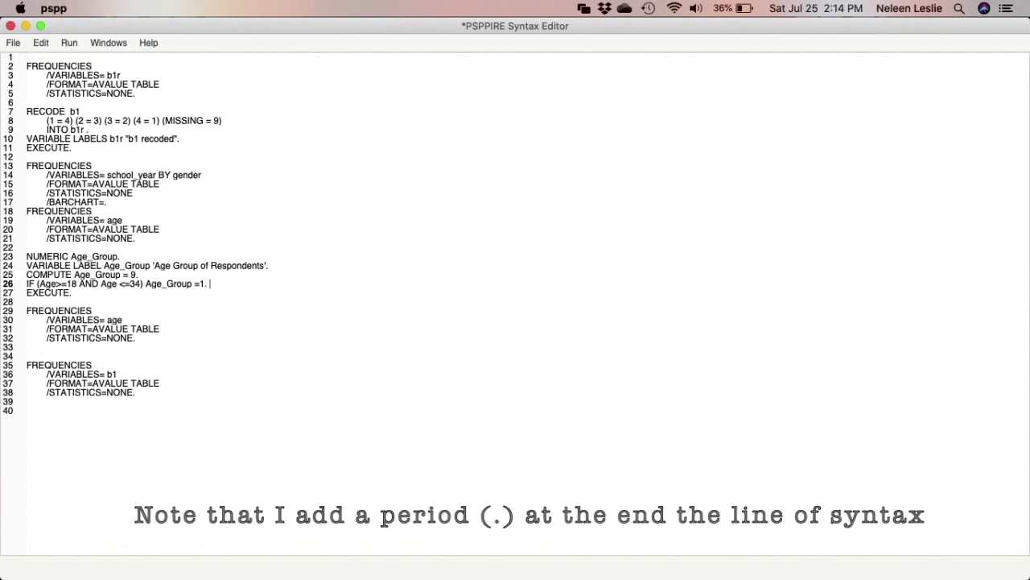
{"action": "left_click", "coordinate": [56, 283]}
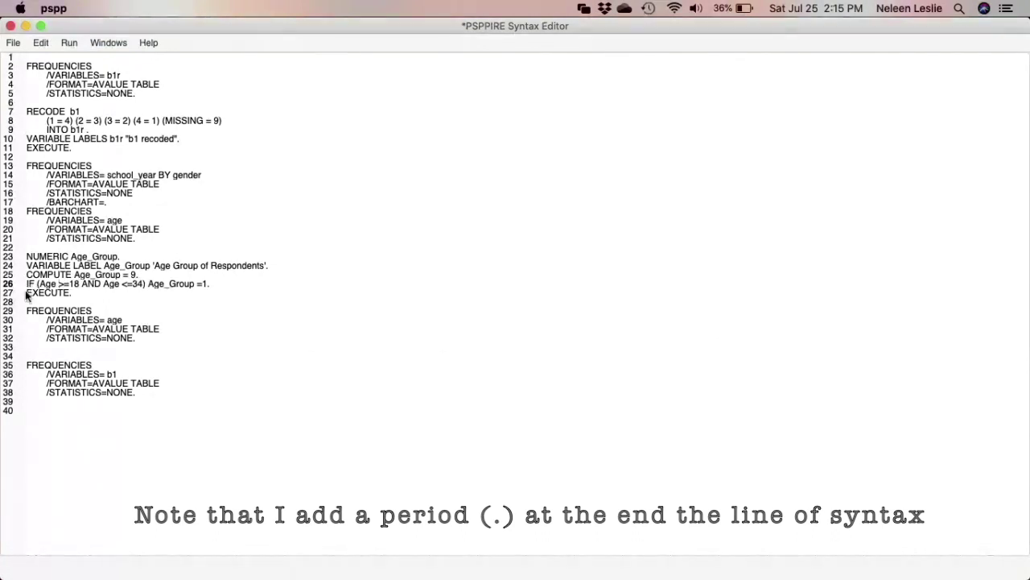
{"action": "left_click", "coordinate": [27, 293]}
{"action": "key", "text": "Return"}
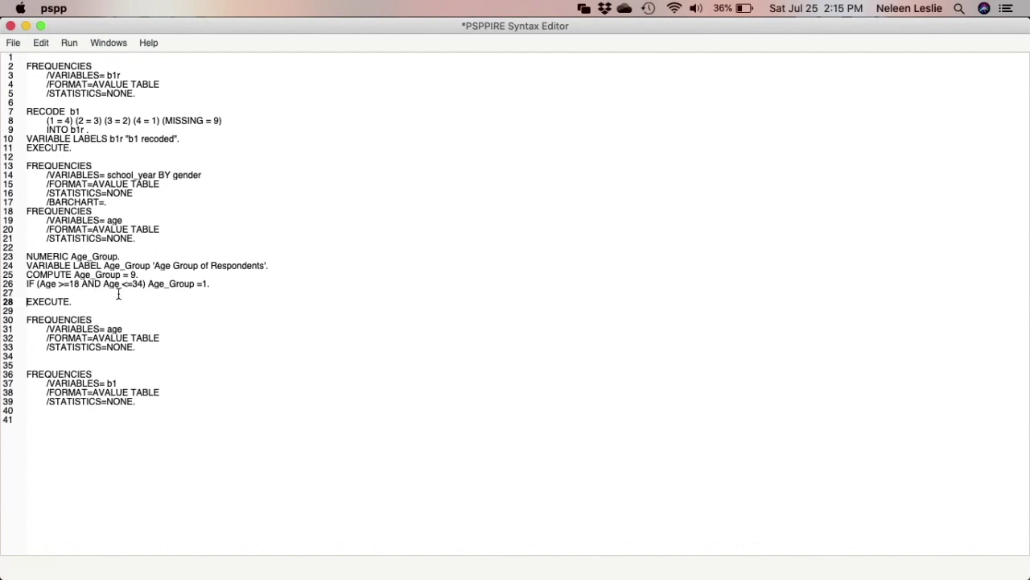
{"action": "left_click", "coordinate": [238, 285]}
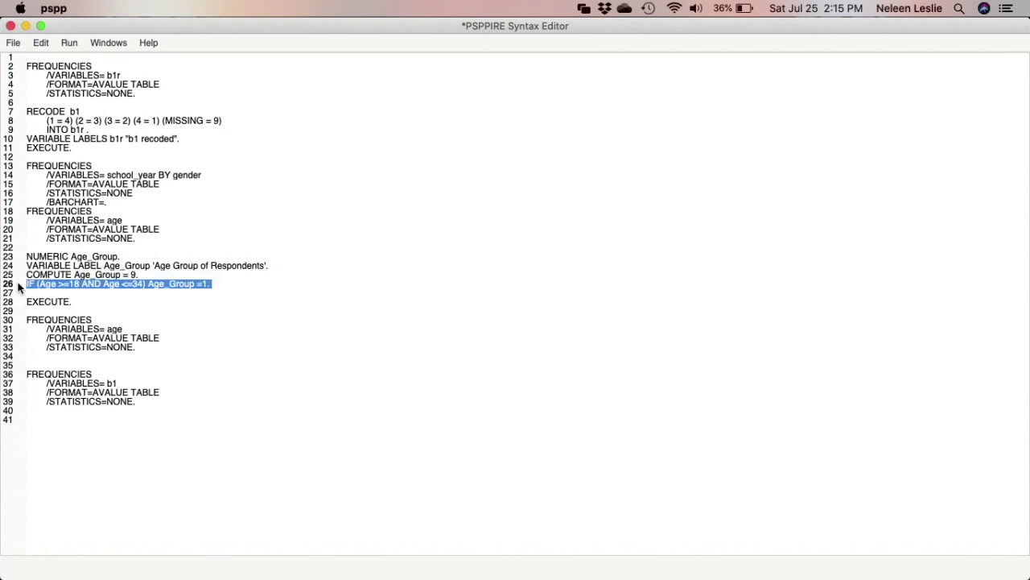
Copy the age rule to line 27 and change it to ages 35–50 as group 2
{"action": "key", "text": "super+c"}
{"action": "left_click", "coordinate": [40, 293]}
{"action": "key", "text": "super+v"}
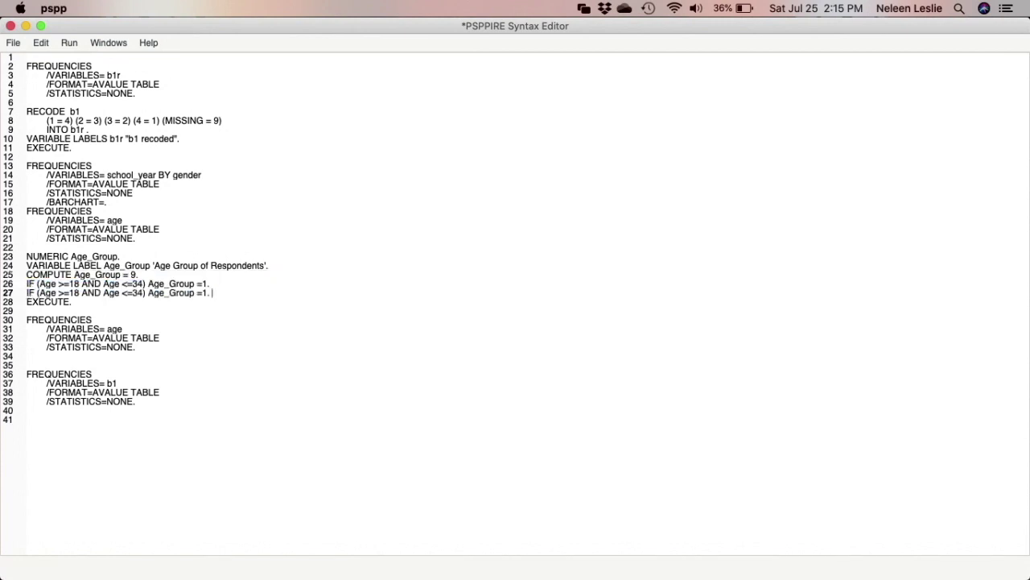
{"action": "left_click", "coordinate": [78, 293]}
{"action": "key", "text": "BackSpace"}
{"action": "key", "text": "BackSpace"}
{"action": "type", "text": "35"}
{"action": "left_click", "coordinate": [141, 294]}
{"action": "key", "text": "BackSpace"}
{"action": "key", "text": "BackSpace"}
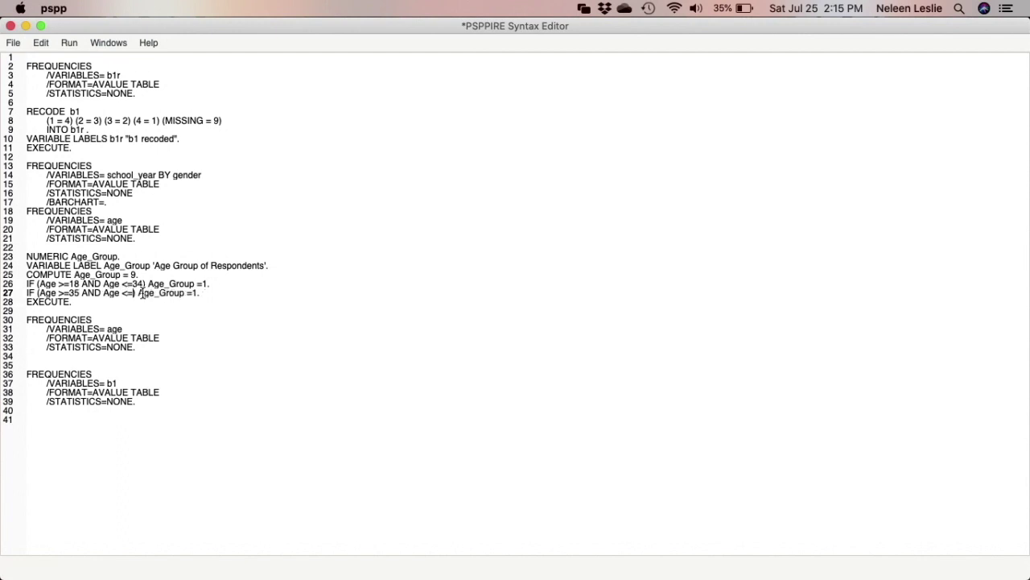
{"action": "type", "text": "50"}
{"action": "left_click", "coordinate": [207, 293]}
{"action": "key", "text": "BackSpace"}
{"action": "key", "text": "BackSpace"}
{"action": "type", "text": "2."}
Paste another rule on line 28 for ages 51–64 as group 3
{"action": "key", "text": "Return"}
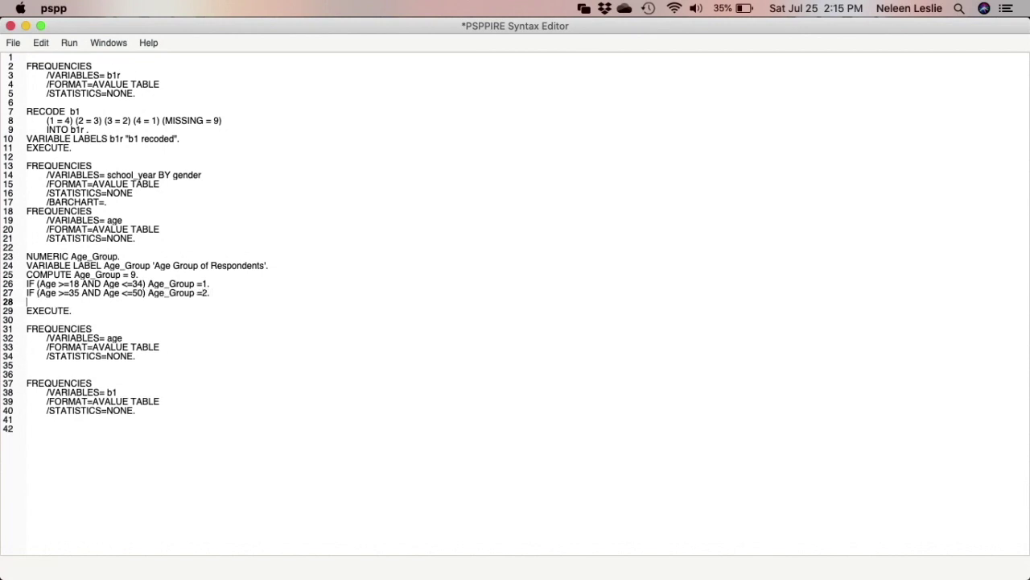
{"action": "key", "text": "super+v"}
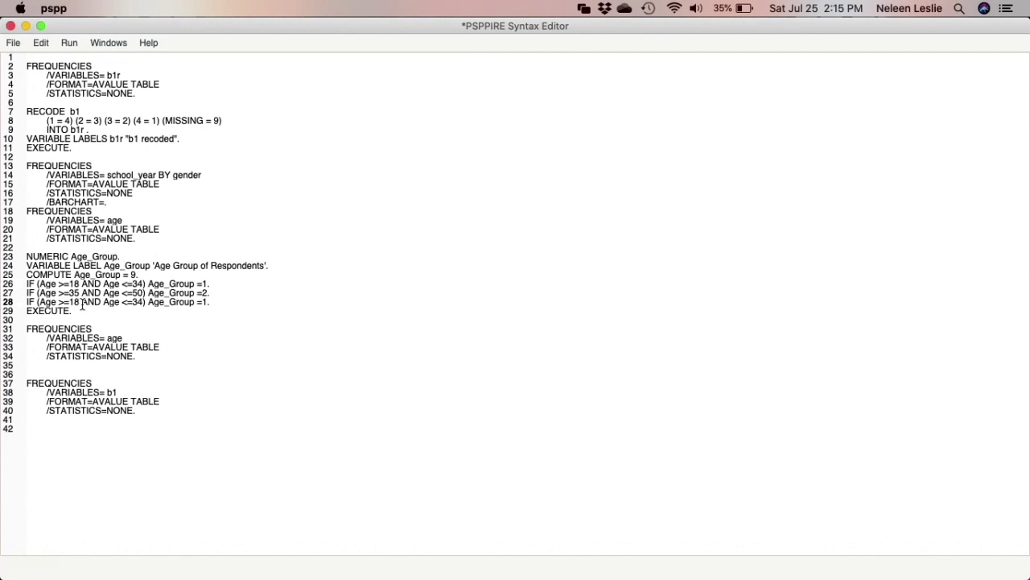
{"action": "left_click", "coordinate": [78, 301]}
{"action": "key", "text": "BackSpace"}
{"action": "key", "text": "BackSpace"}
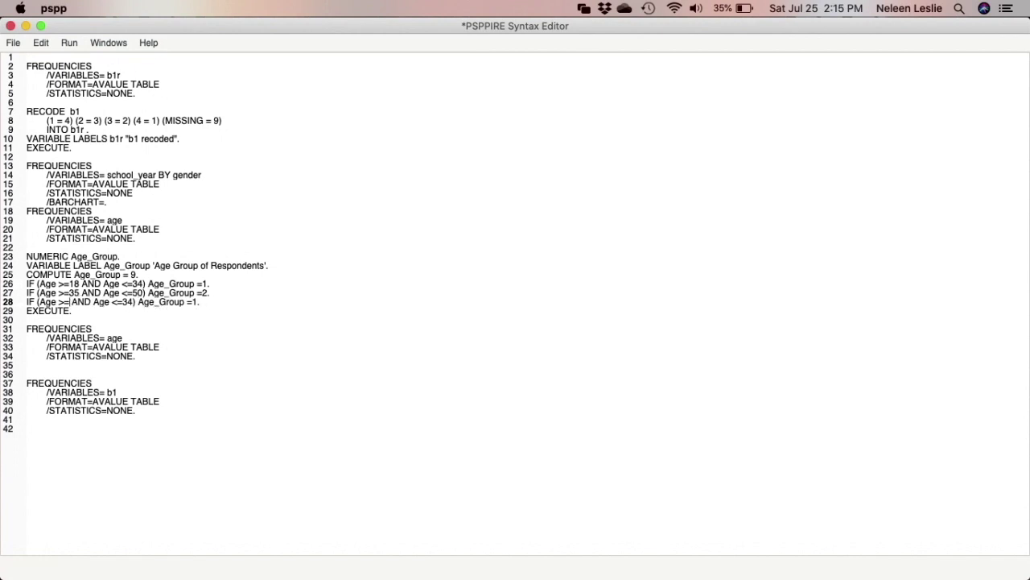
{"action": "type", "text": "51"}
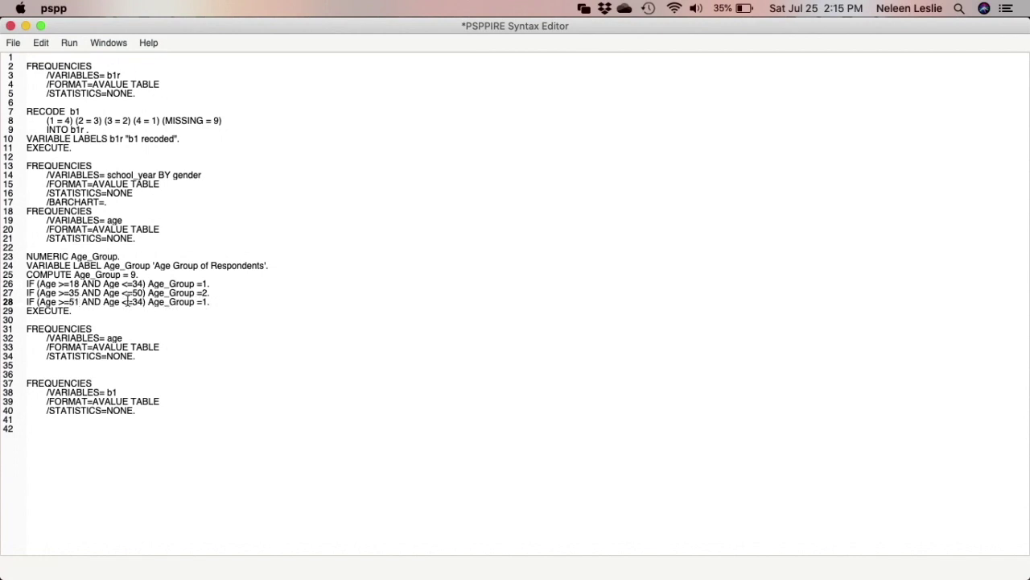
{"action": "left_click", "coordinate": [135, 301]}
{"action": "key", "text": "BackSpace"}
{"action": "type", "text": "6"}
{"action": "left_click", "coordinate": [223, 300]}
{"action": "key", "text": "BackSpace"}
{"action": "key", "text": "BackSpace"}
{"action": "type", "text": "3"}
Paste a fourth rule on line 29 for ages 65–90 as group 4
{"action": "key", "text": "Return"}
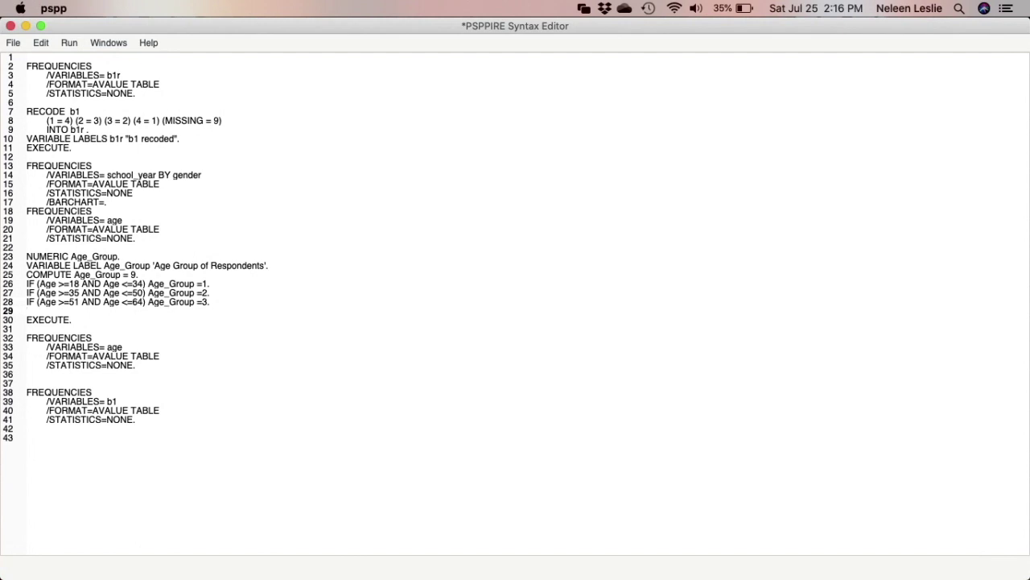
{"action": "key", "text": "super+v"}
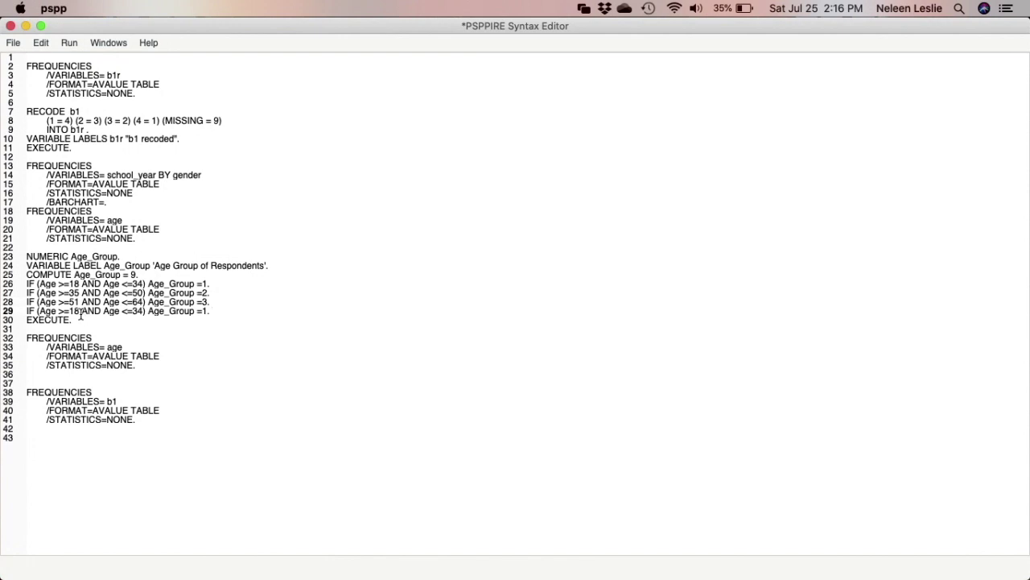
{"action": "left_click", "coordinate": [81, 313]}
{"action": "key", "text": "BackSpace"}
{"action": "key", "text": "BackSpace"}
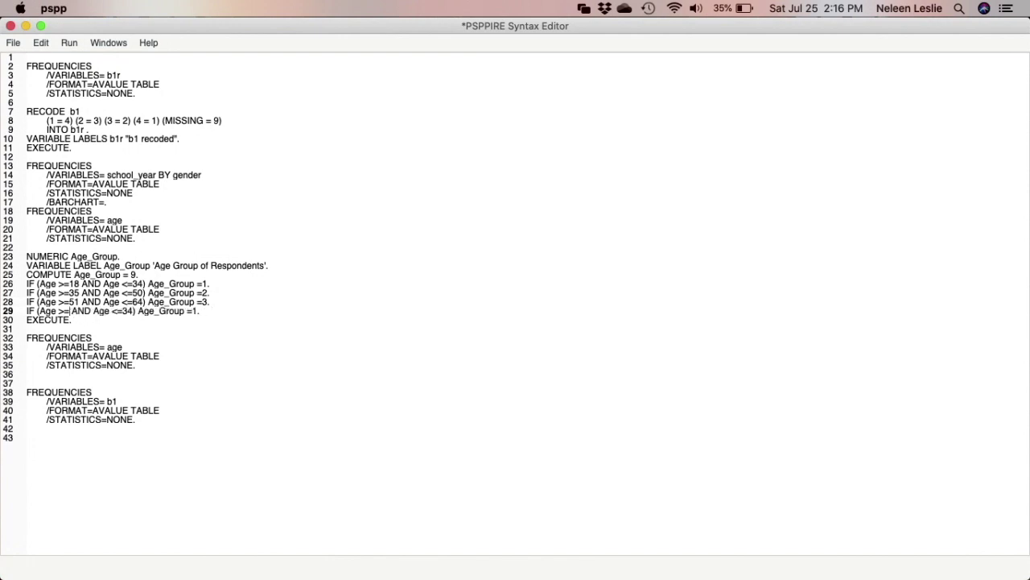
{"action": "type", "text": "65"}
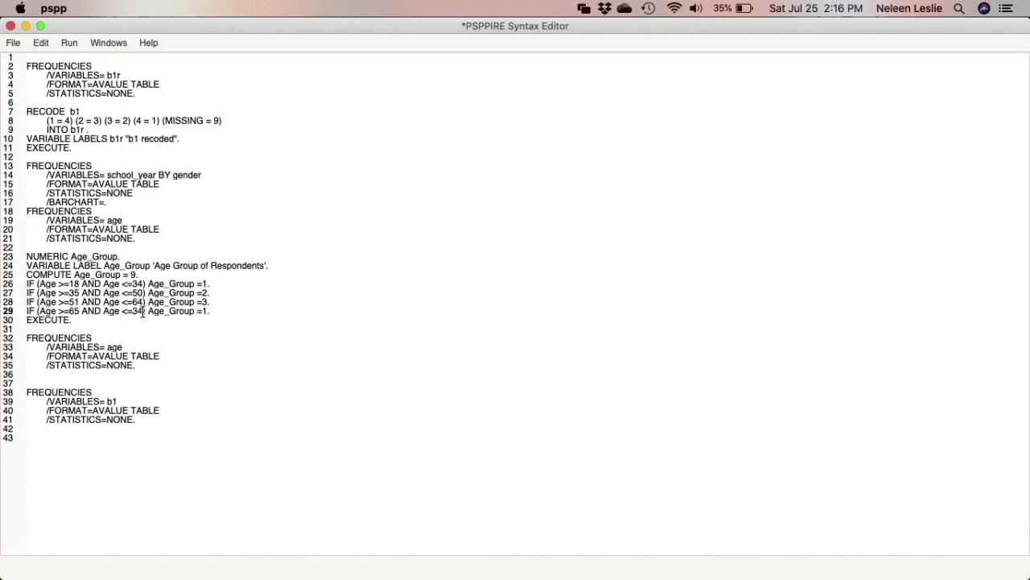
{"action": "left_click", "coordinate": [139, 311]}
{"action": "key", "text": "BackSpace"}
{"action": "key", "text": "BackSpace"}
{"action": "type", "text": "90"}
{"action": "left_click", "coordinate": [207, 311]}
{"action": "key", "text": "BackSpace"}
{"action": "key", "text": "BackSpace"}
{"action": "type", "text": "4."}
{"action": "left_click", "coordinate": [28, 256]}
Run the selected Age_Group commands on lines 23–30, then show all PSPP windows
{"action": "left_click_drag", "start_coordinate": [28, 256], "coordinate": [98, 319]}
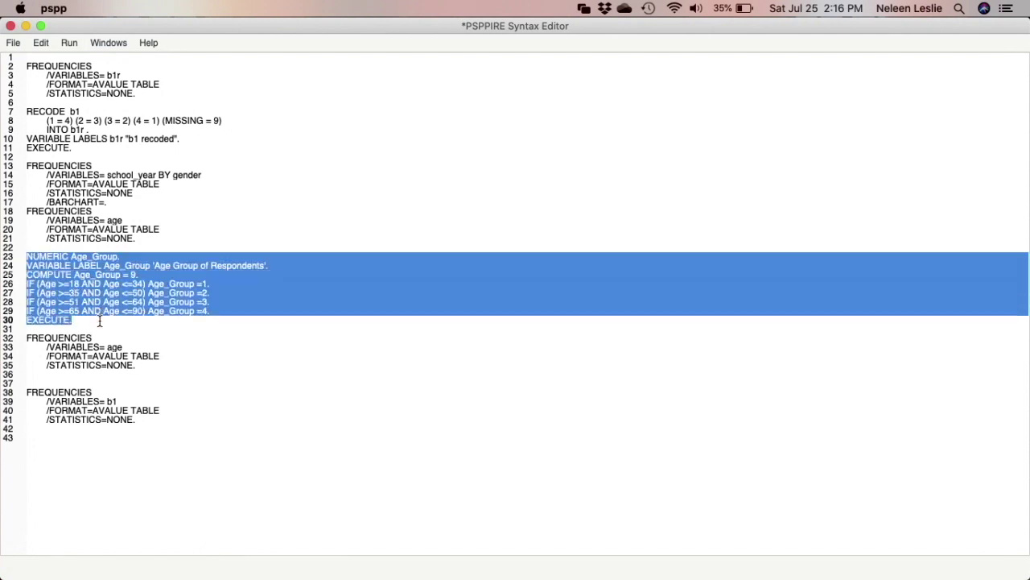
{"action": "left_click", "coordinate": [68, 44]}
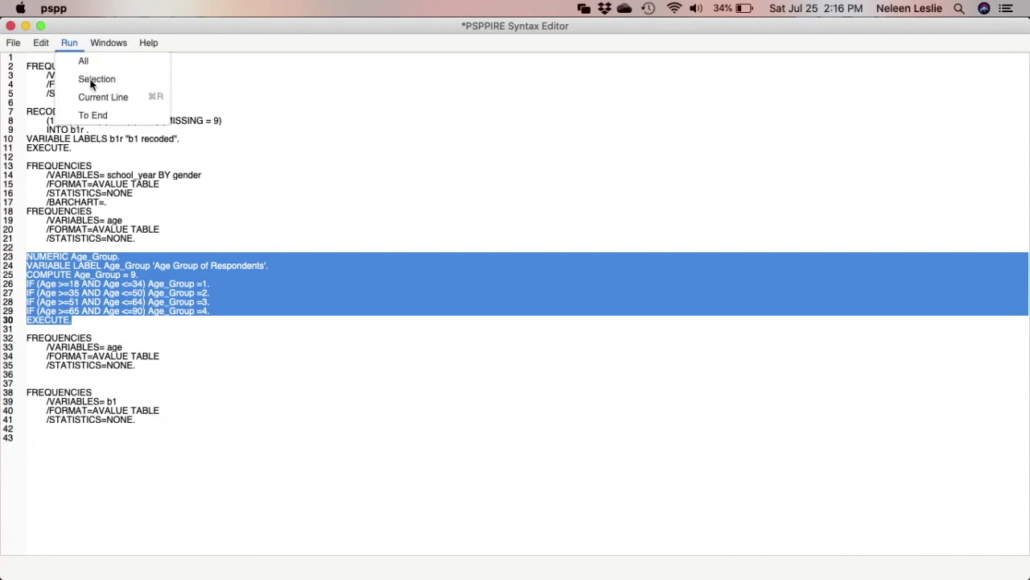
{"action": "left_click", "coordinate": [89, 79]}
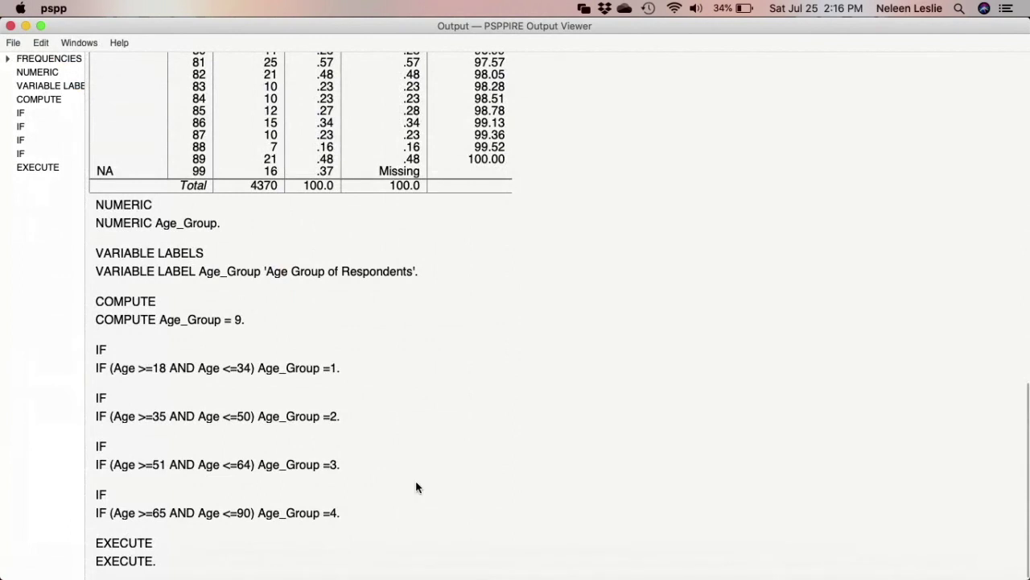
{"action": "mouse_move", "coordinate": [568, 567]}
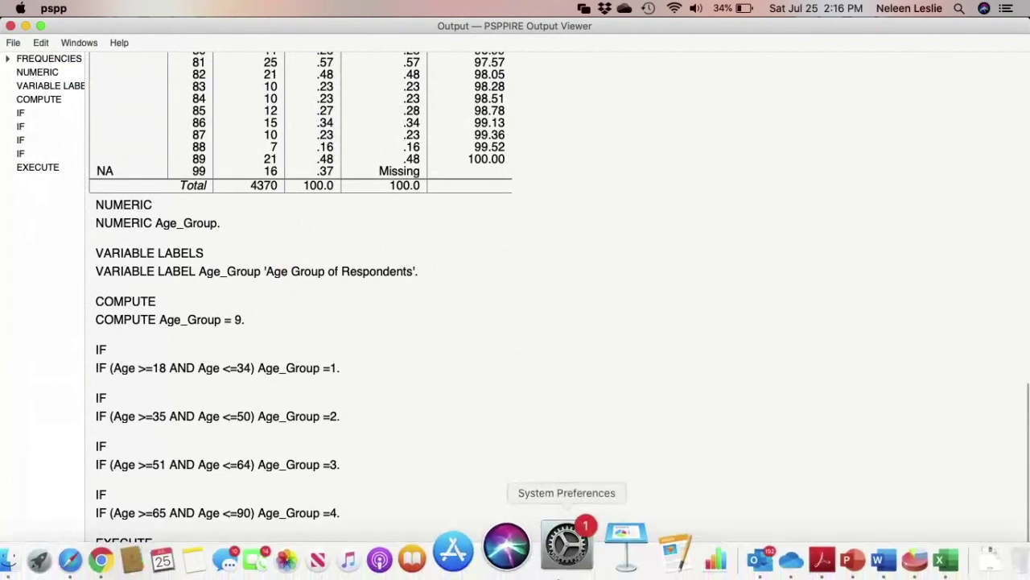
{"action": "right_click", "coordinate": [860, 550]}
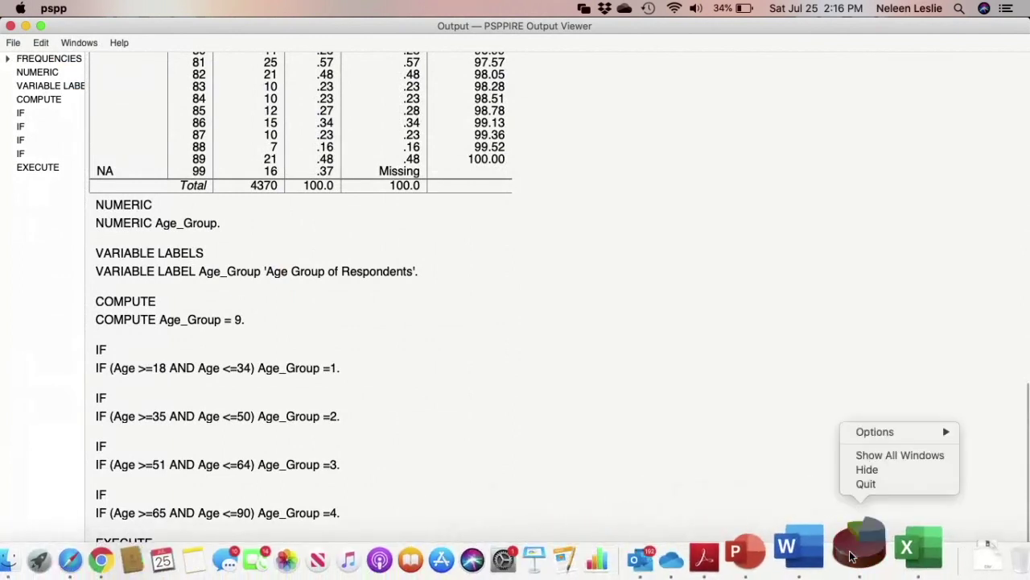
{"action": "left_click", "coordinate": [864, 456]}
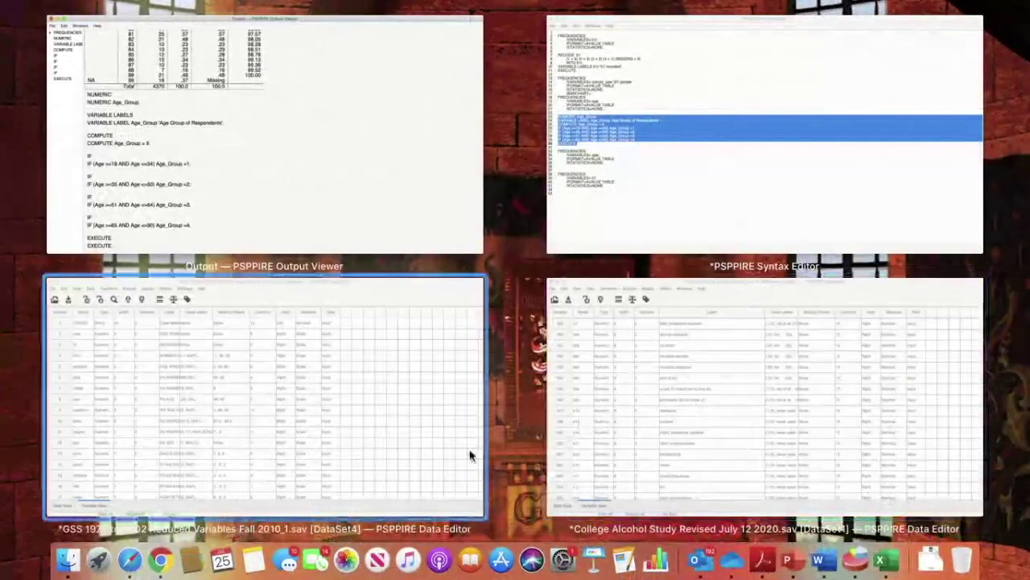
In the GSS Data Editor, widen the Label column to read Age_Group's full label
{"action": "left_click", "coordinate": [470, 452]}
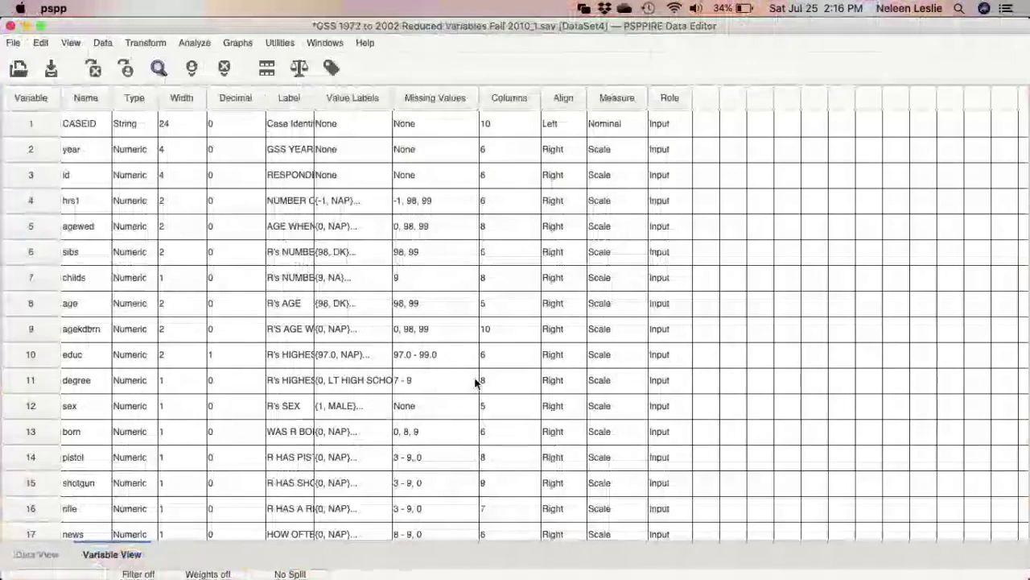
{"action": "scroll", "coordinate": [451, 325], "scroll_direction": "down", "scroll_amount": 6}
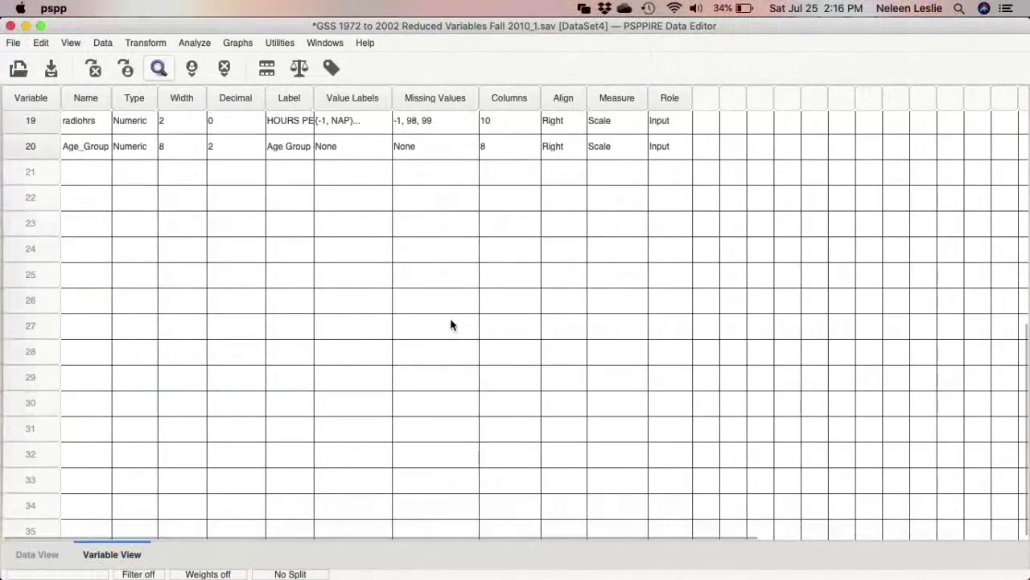
{"action": "scroll", "coordinate": [451, 322], "scroll_direction": "up", "scroll_amount": 1}
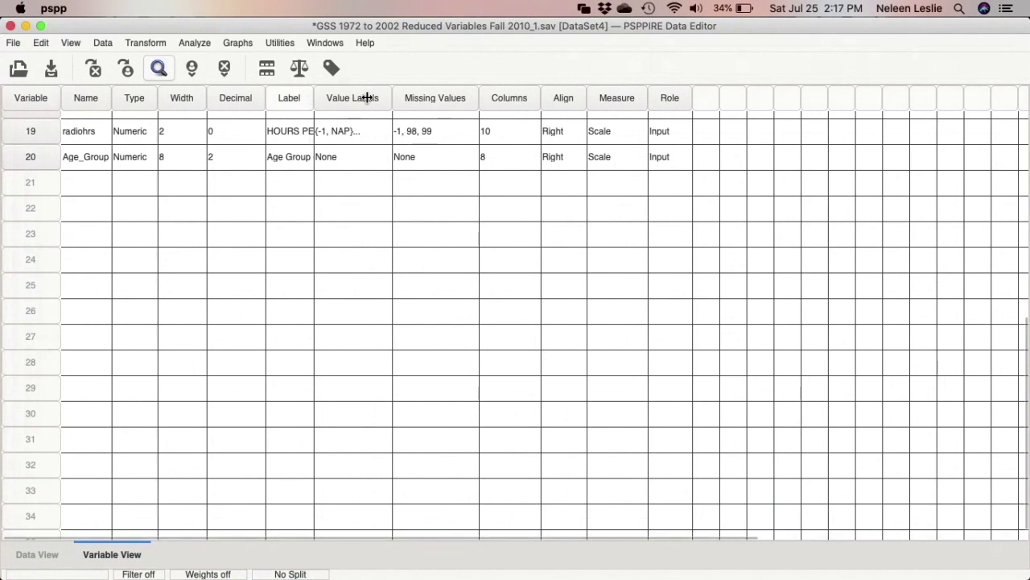
{"action": "left_click_drag", "start_coordinate": [396, 100], "coordinate": [395, 99]}
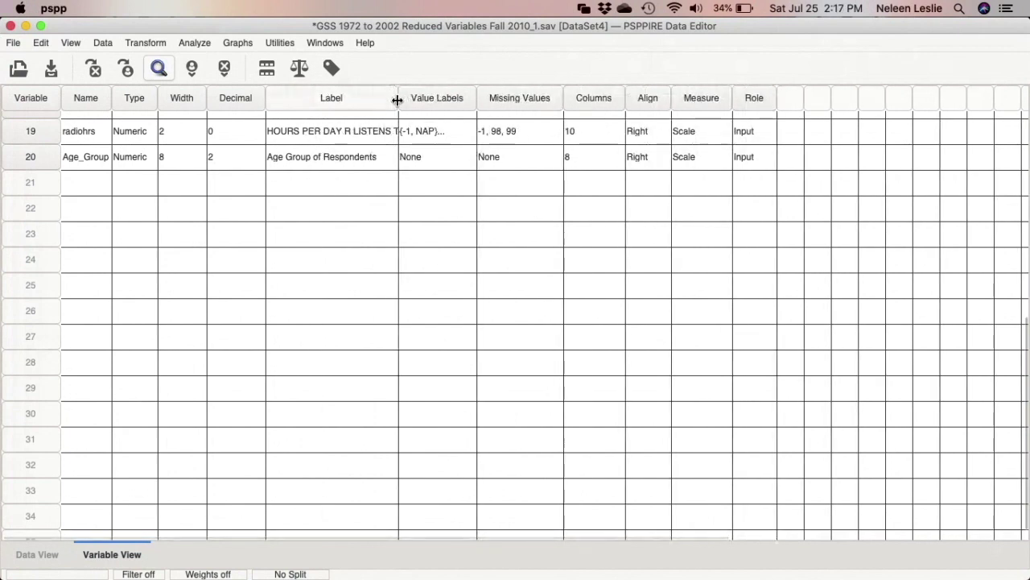
Add Age_Group value labels 1 = 18-34 and 2 = 35-50
{"action": "left_click", "coordinate": [426, 161]}
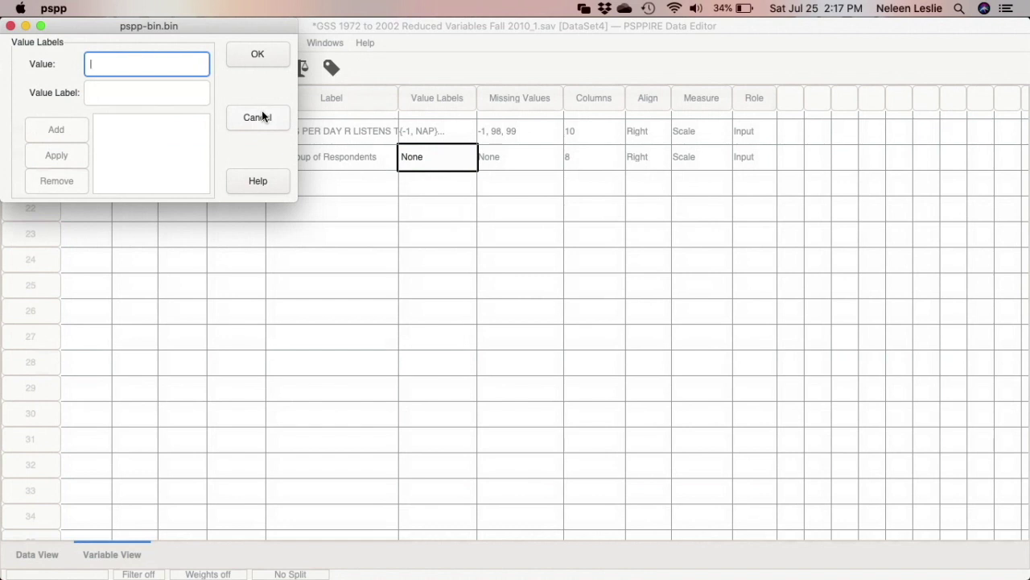
{"action": "type", "text": "1"}
{"action": "left_click", "coordinate": [180, 97]}
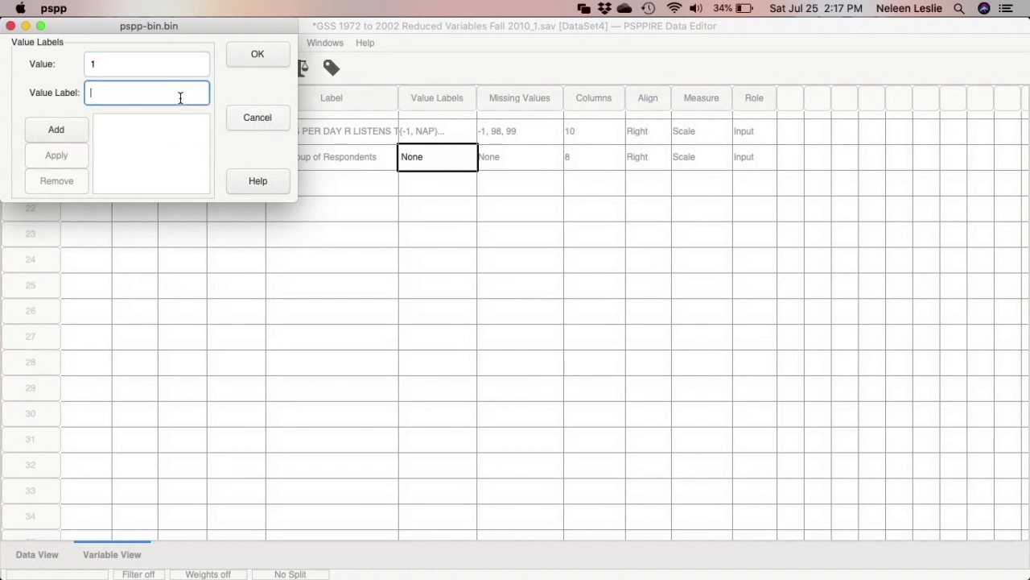
{"action": "type", "text": "18-34"}
{"action": "left_click", "coordinate": [56, 128]}
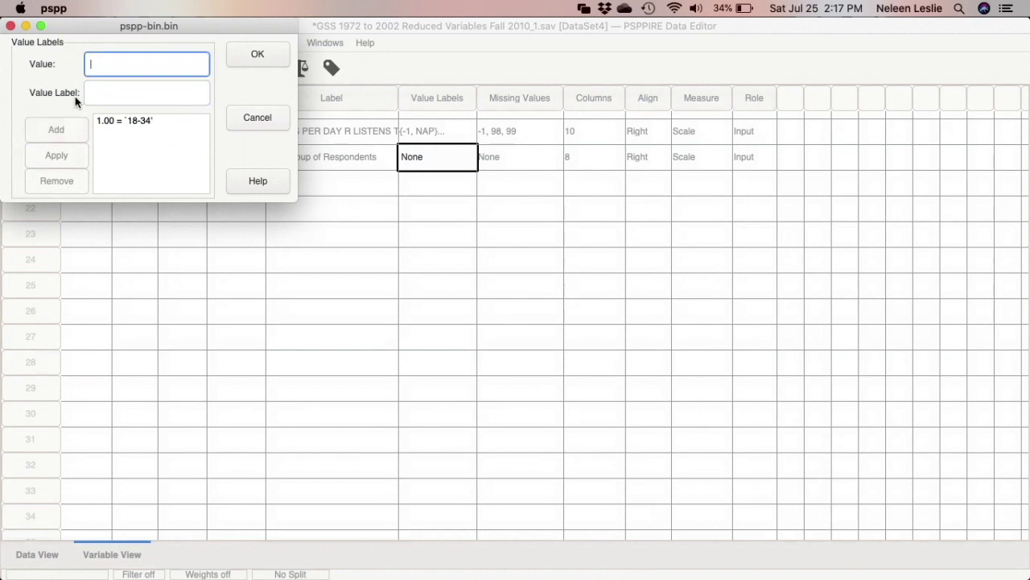
{"action": "type", "text": "2"}
{"action": "left_click", "coordinate": [119, 94]}
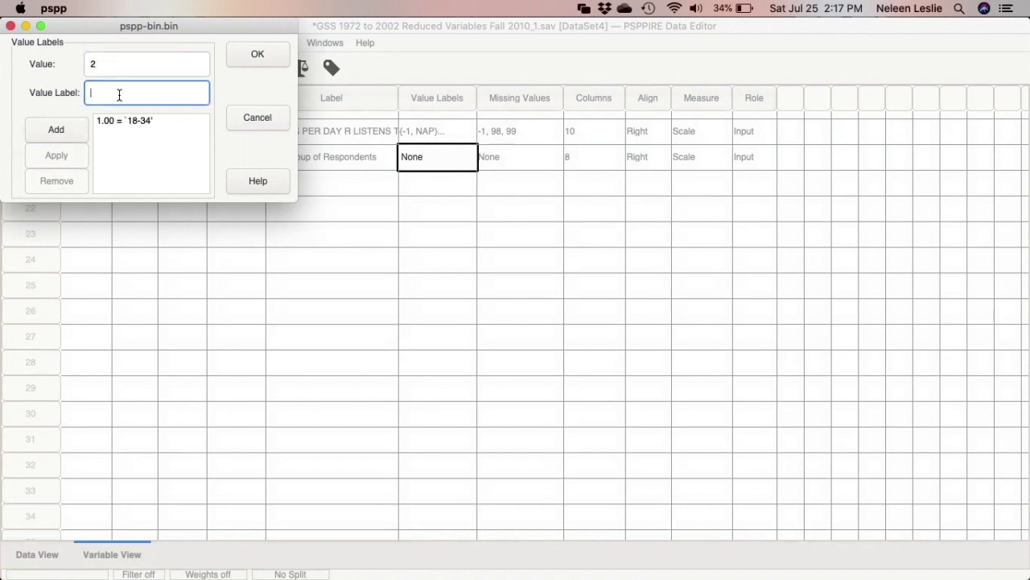
{"action": "type", "text": "34"}
{"action": "key", "text": "BackSpace"}
{"action": "type", "text": "5-50"}
{"action": "left_click", "coordinate": [50, 128]}
Add value labels 3 = 51-64 and 4 = 65-90, then confirm the four labels
{"action": "type", "text": "3"}
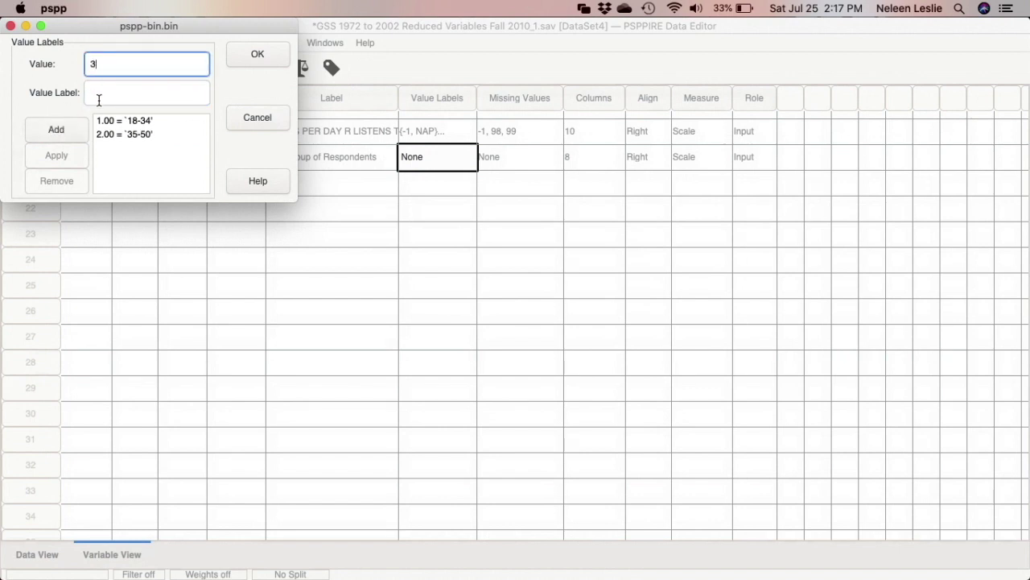
{"action": "left_click", "coordinate": [99, 99]}
{"action": "type", "text": "36-"}
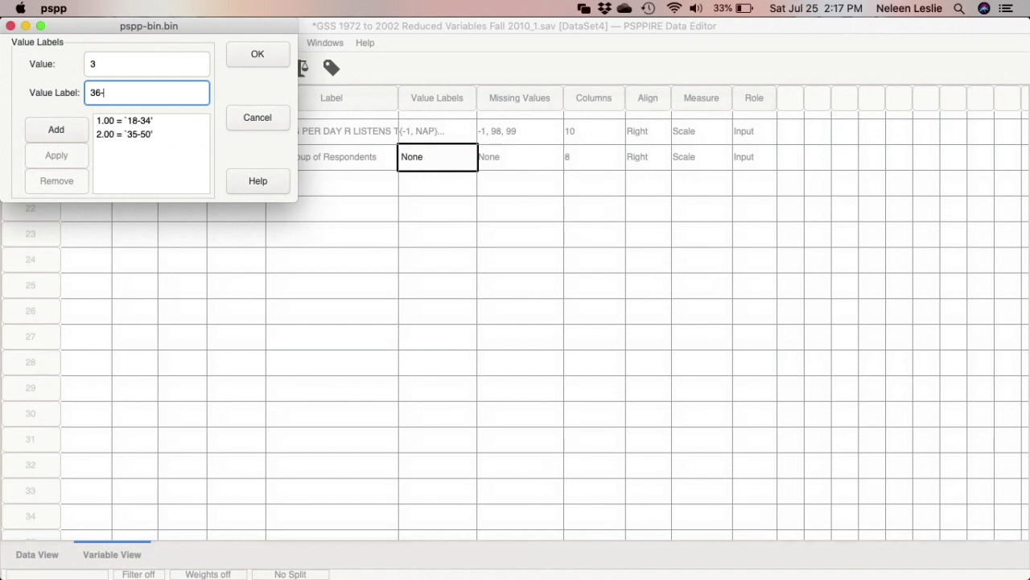
{"action": "key", "text": "BackSpace"}
{"action": "key", "text": "BackSpace"}
{"action": "type", "text": "51-64"}
{"action": "left_click", "coordinate": [57, 129]}
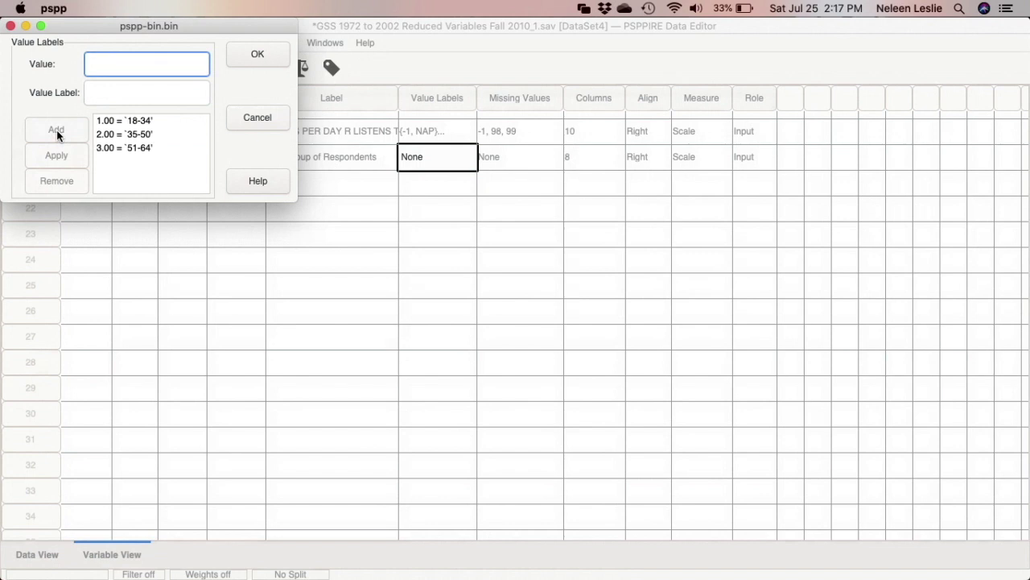
{"action": "type", "text": "4"}
{"action": "left_click", "coordinate": [93, 93]}
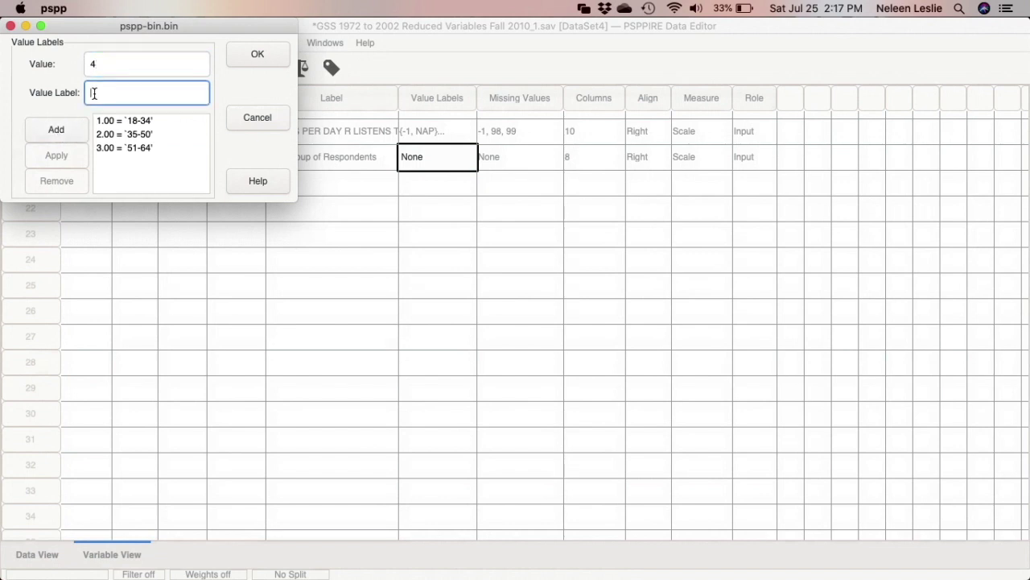
{"action": "type", "text": "65-90"}
{"action": "left_click", "coordinate": [54, 136]}
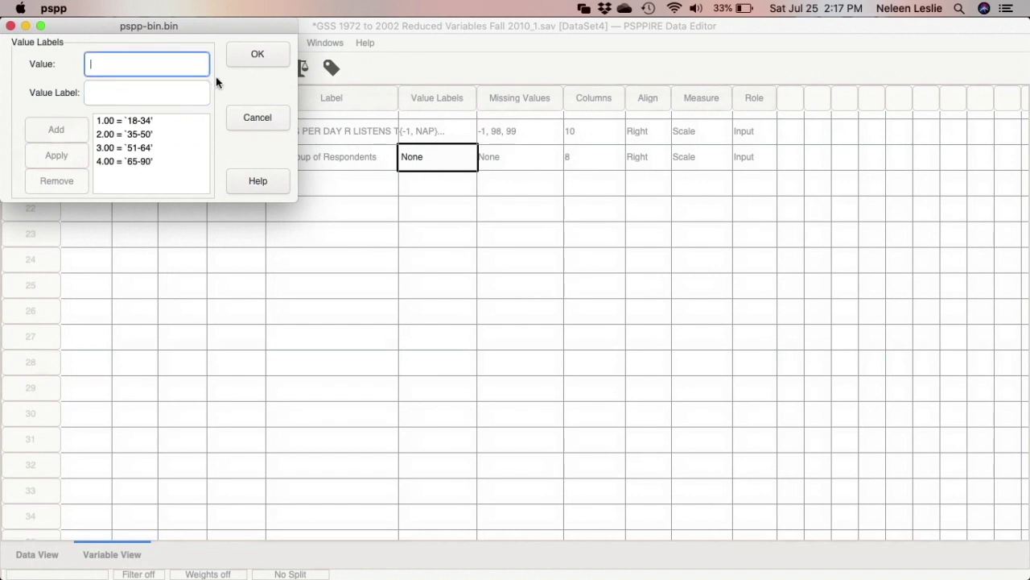
{"action": "left_click", "coordinate": [256, 55]}
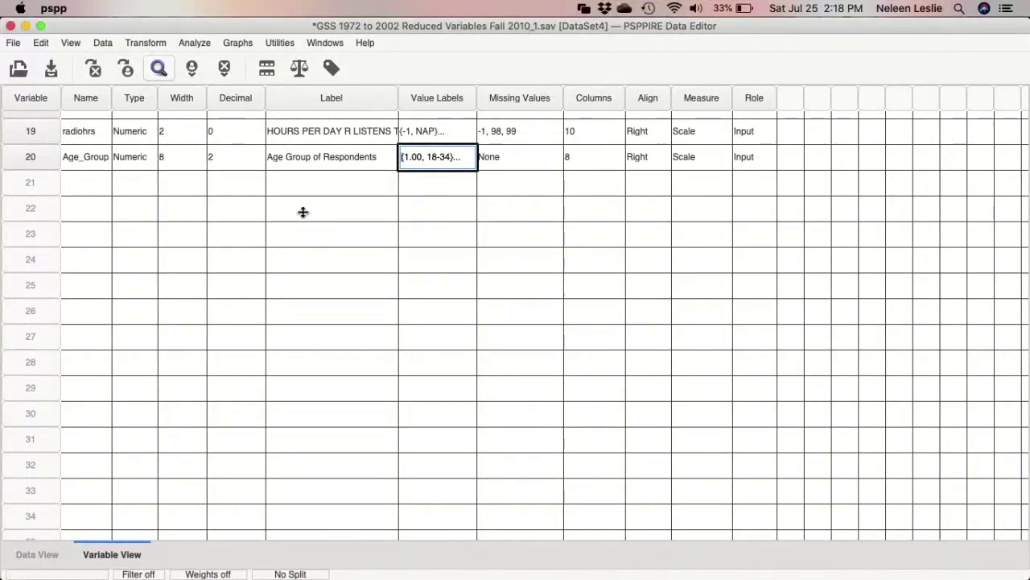
Paste a Frequencies command for Age_Group, replacing age, to the syntax, then bring up PSPP's window options
{"action": "left_click", "coordinate": [192, 47]}
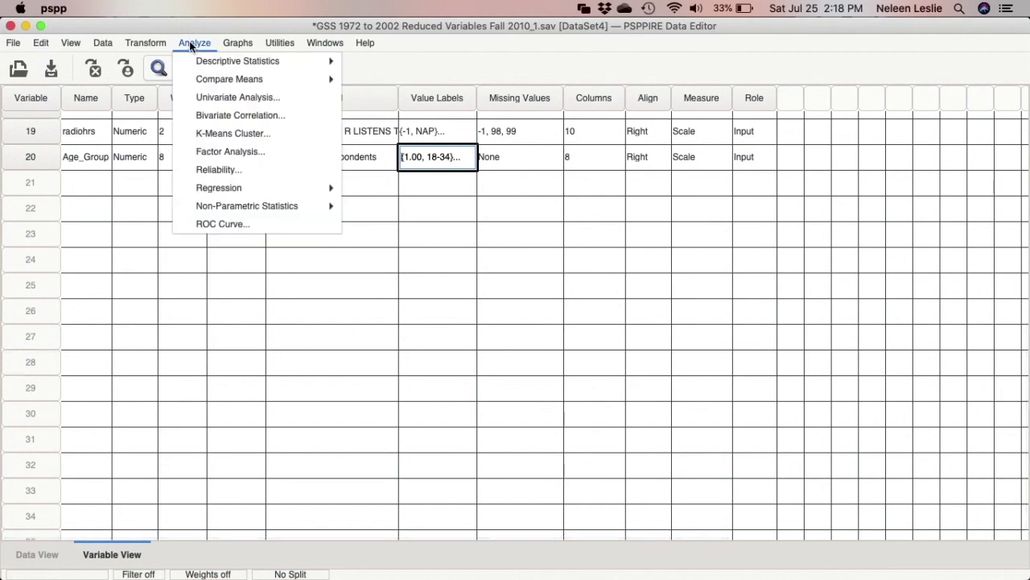
{"action": "mouse_move", "coordinate": [242, 61]}
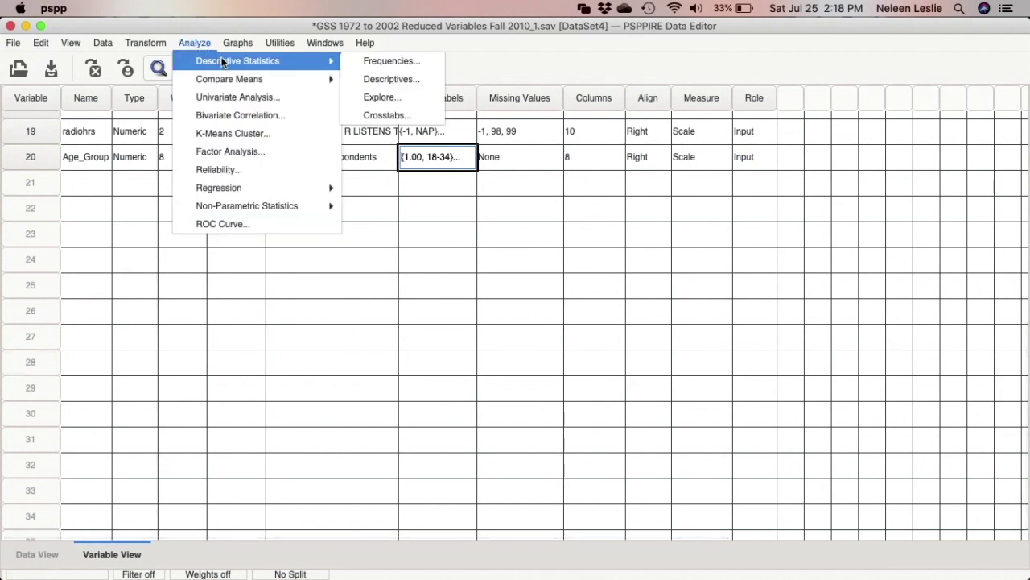
{"action": "left_click", "coordinate": [361, 62]}
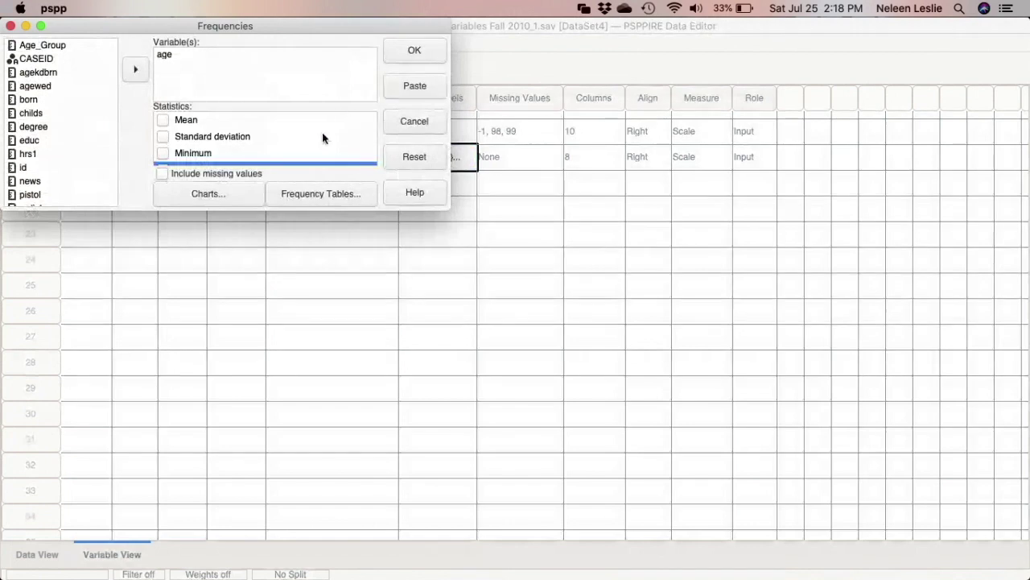
{"action": "left_click", "coordinate": [165, 56]}
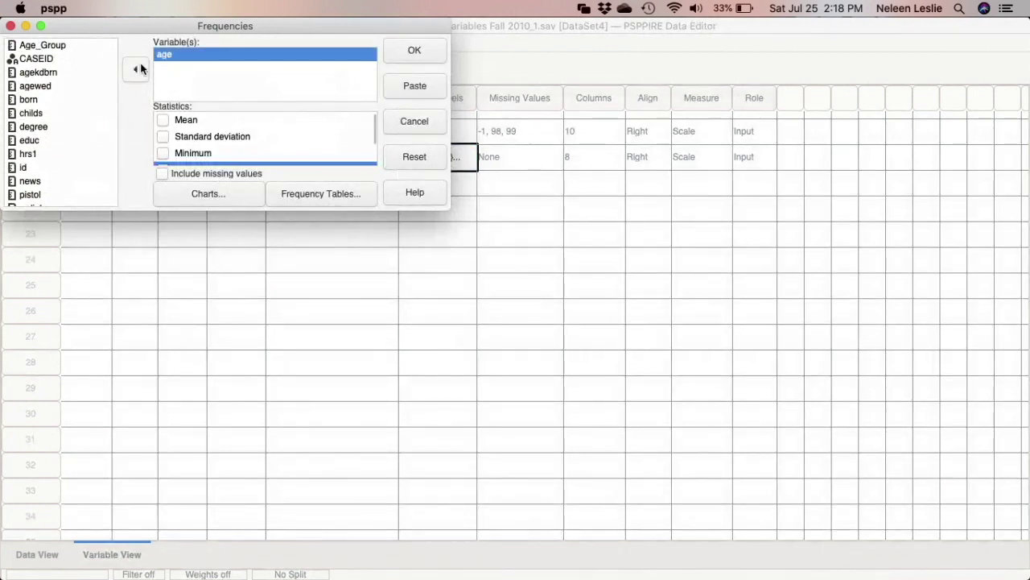
{"action": "left_click", "coordinate": [60, 45]}
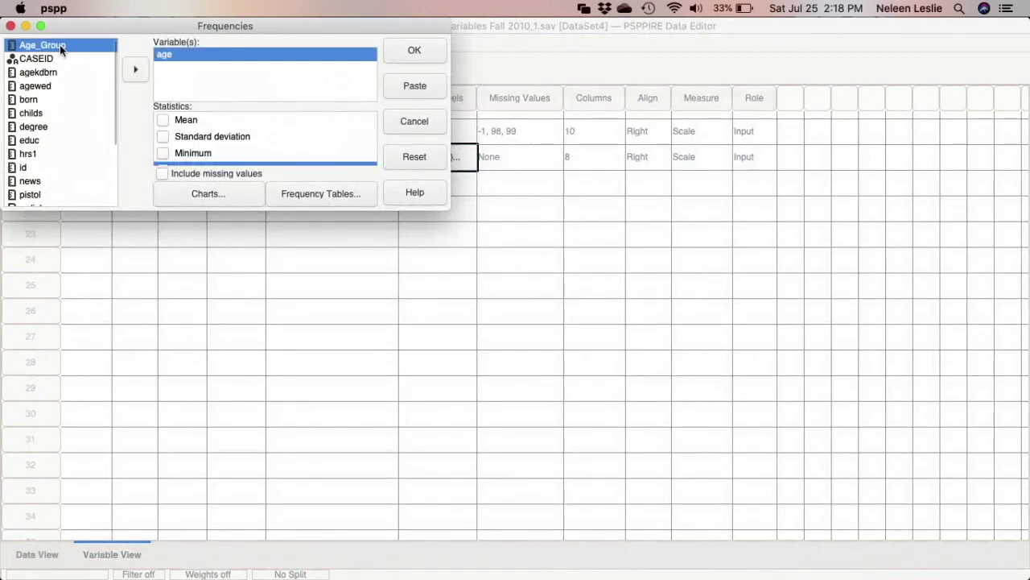
{"action": "left_click", "coordinate": [134, 73]}
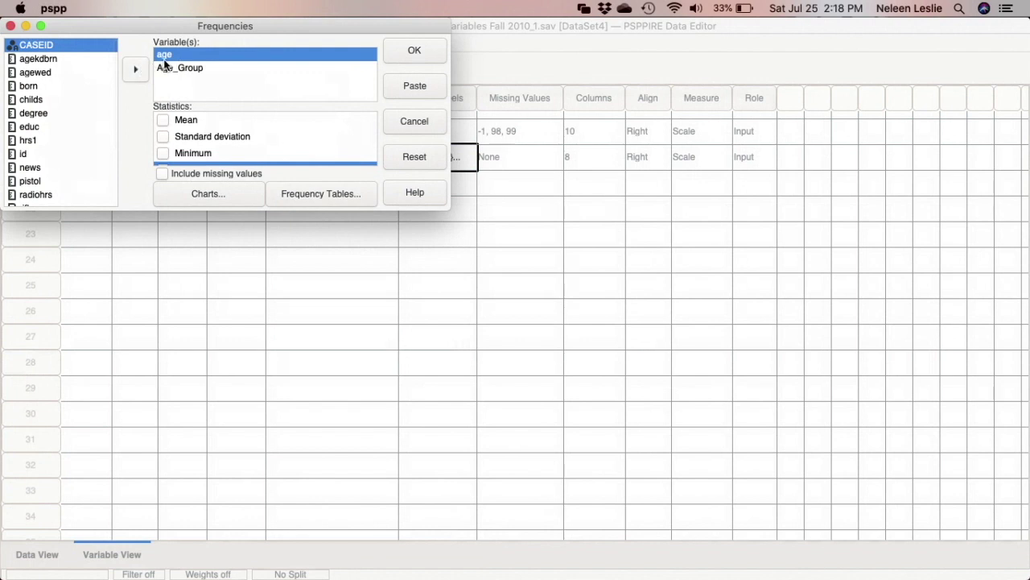
{"action": "left_click", "coordinate": [165, 54]}
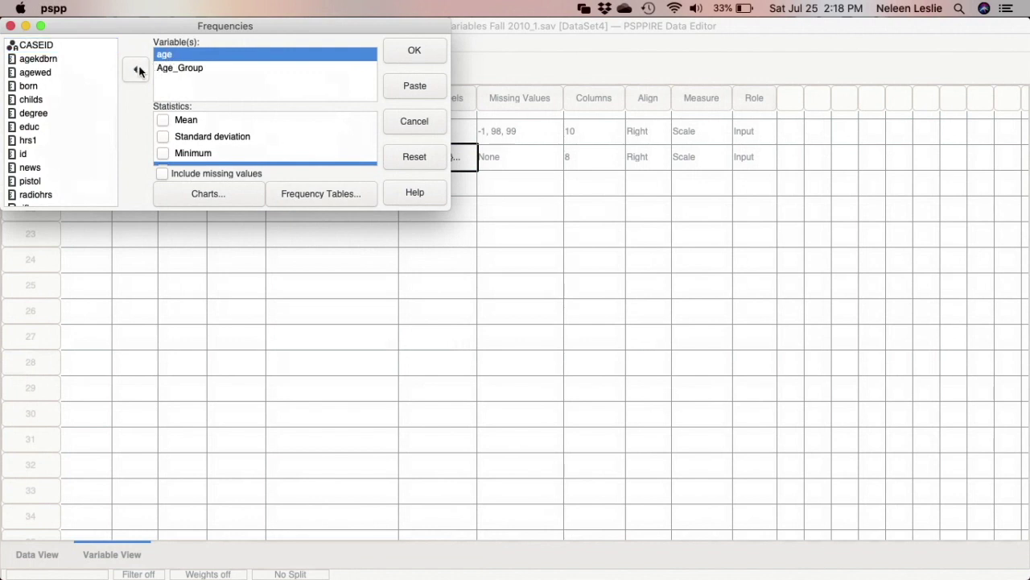
{"action": "left_click", "coordinate": [136, 69]}
{"action": "left_click", "coordinate": [408, 79]}
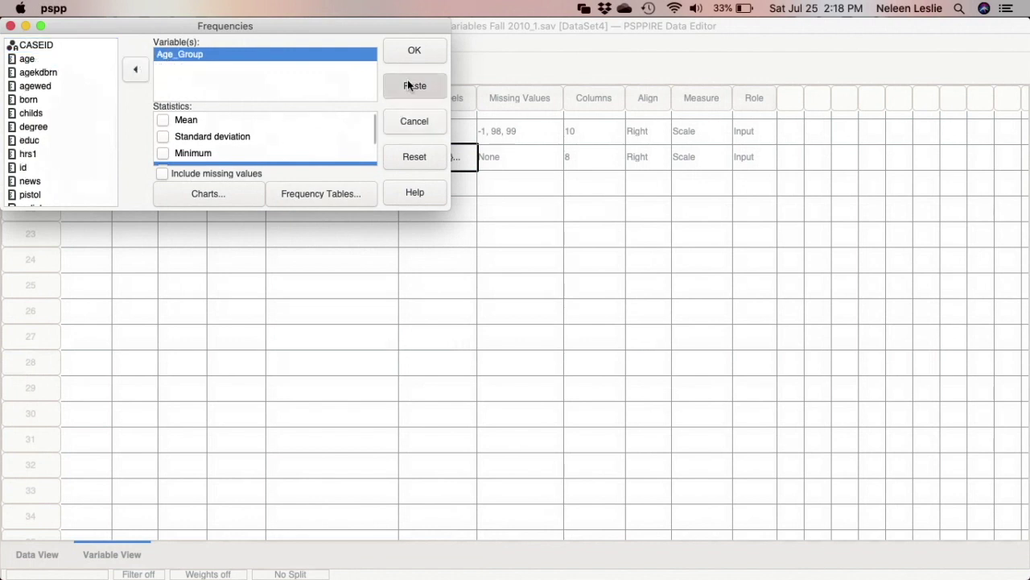
{"action": "mouse_move", "coordinate": [518, 578]}
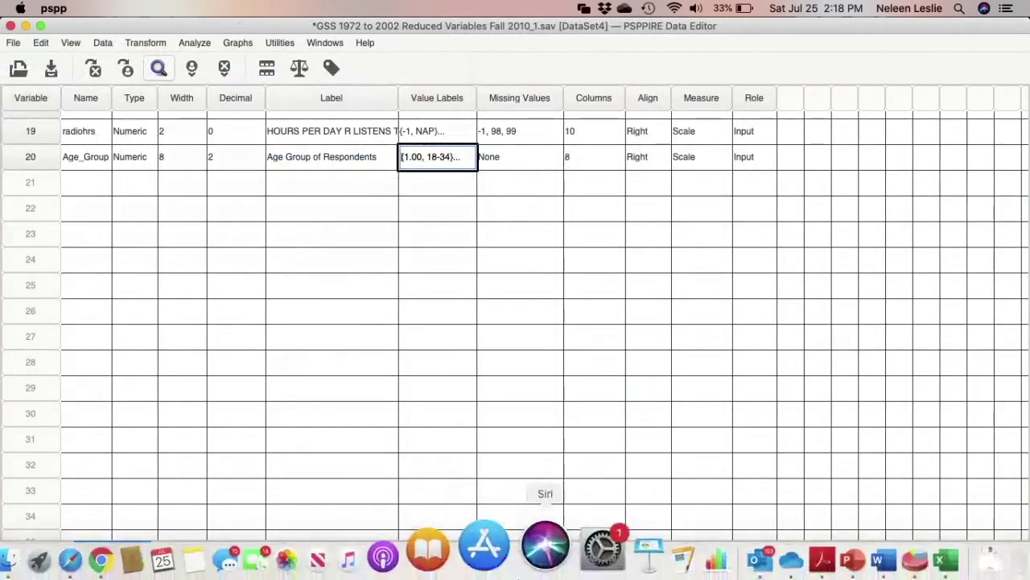
{"action": "right_click", "coordinate": [857, 542]}
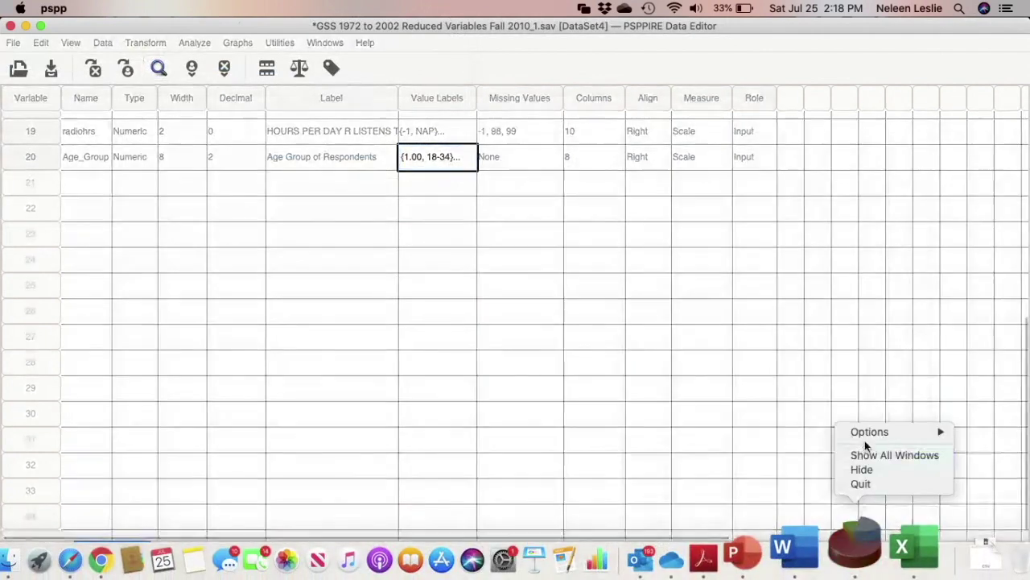
In the Syntax Editor, move the FREQUENCIES command onto its own line after EXECUTE
{"action": "left_click", "coordinate": [853, 454]}
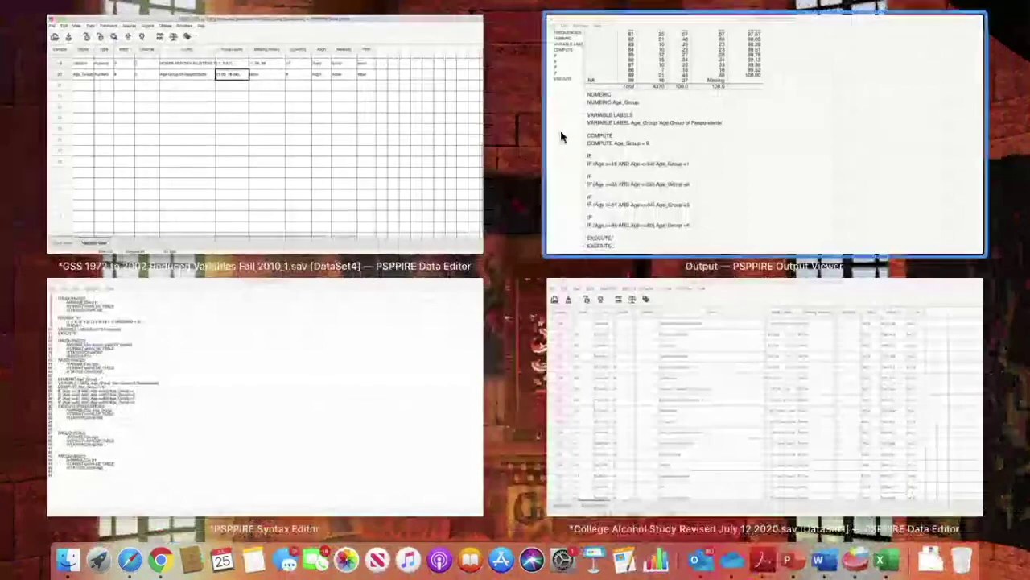
{"action": "left_click", "coordinate": [378, 342]}
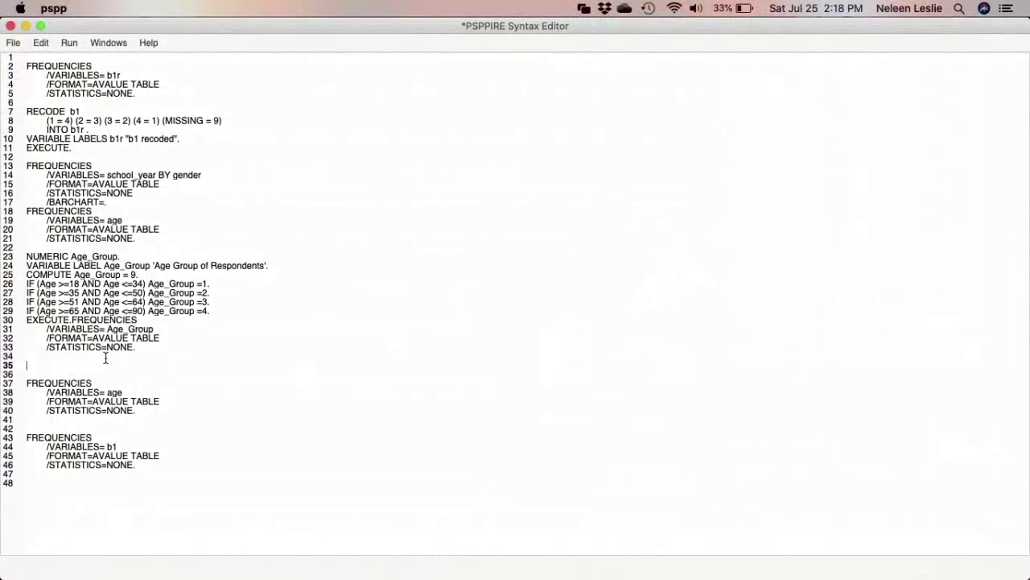
{"action": "left_click", "coordinate": [71, 320]}
{"action": "key", "text": "Return"}
{"action": "key", "text": "Return"}
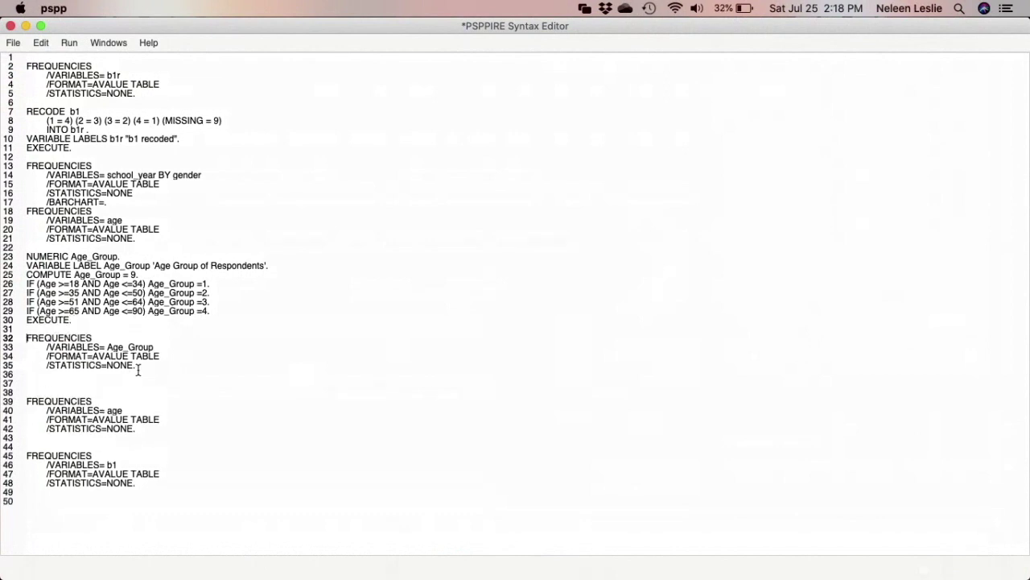
Run only the selected Age_Group FREQUENCIES block, lines 32–35, to produce the frequency table
{"action": "left_click_drag", "start_coordinate": [137, 369], "coordinate": [17, 339]}
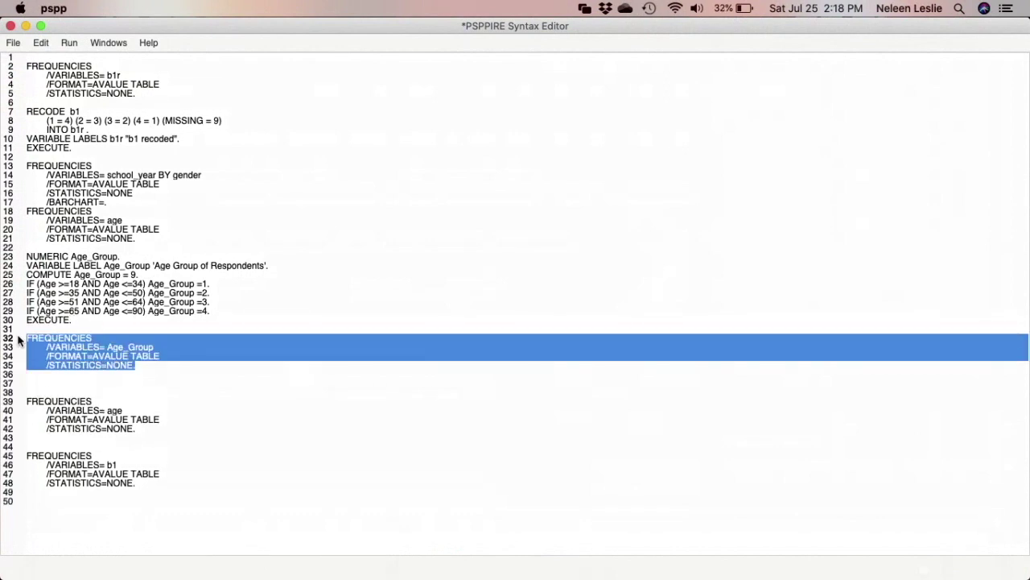
{"action": "left_click", "coordinate": [68, 43]}
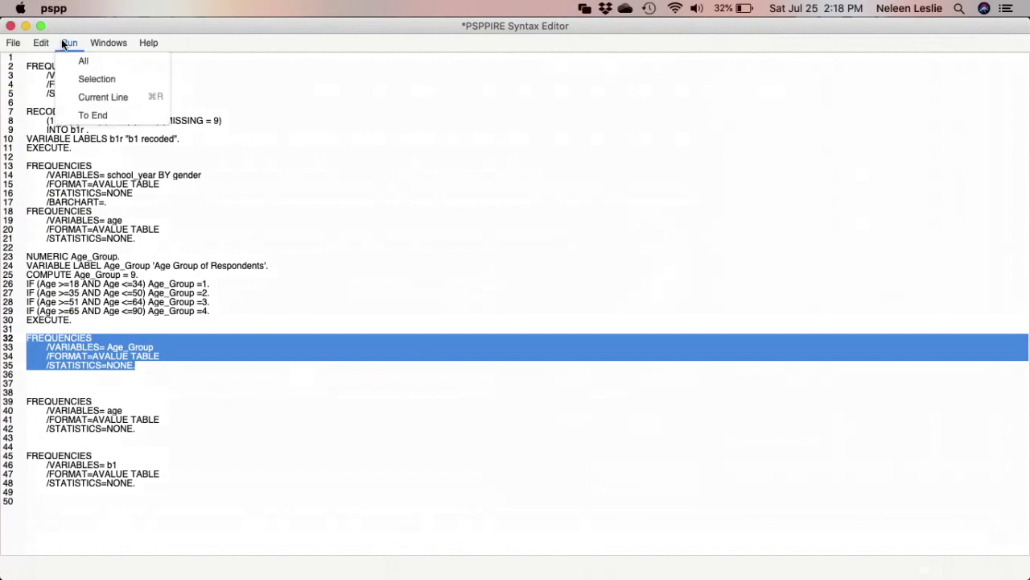
{"action": "left_click", "coordinate": [87, 79]}
{"action": "scroll", "coordinate": [194, 202], "scroll_direction": "down", "scroll_amount": 5}
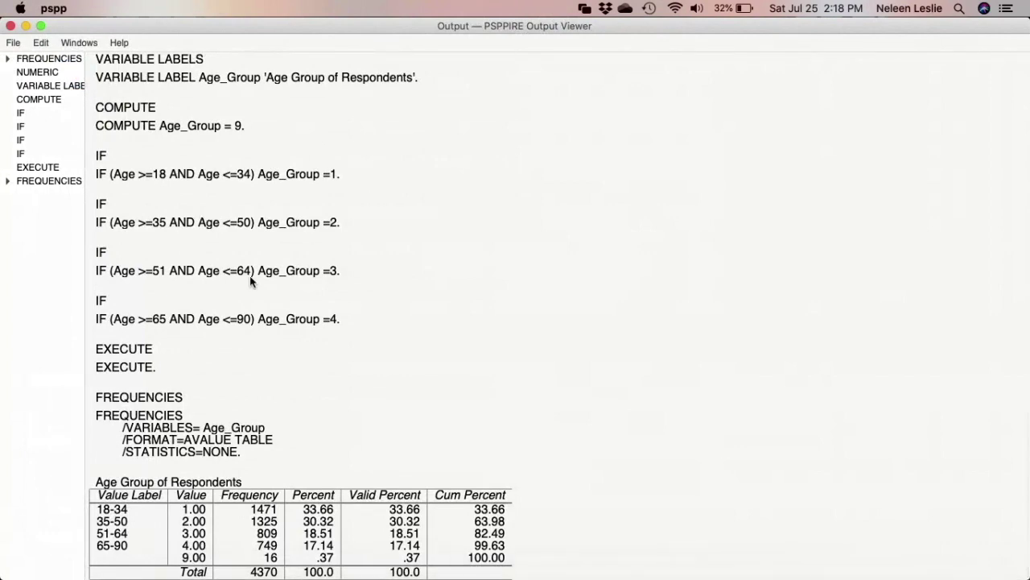
{"action": "scroll", "coordinate": [250, 275], "scroll_direction": "up", "scroll_amount": 3}
{"action": "scroll", "coordinate": [250, 281], "scroll_direction": "up", "scroll_amount": 5}
{"action": "scroll", "coordinate": [250, 281], "scroll_direction": "down", "scroll_amount": 7}
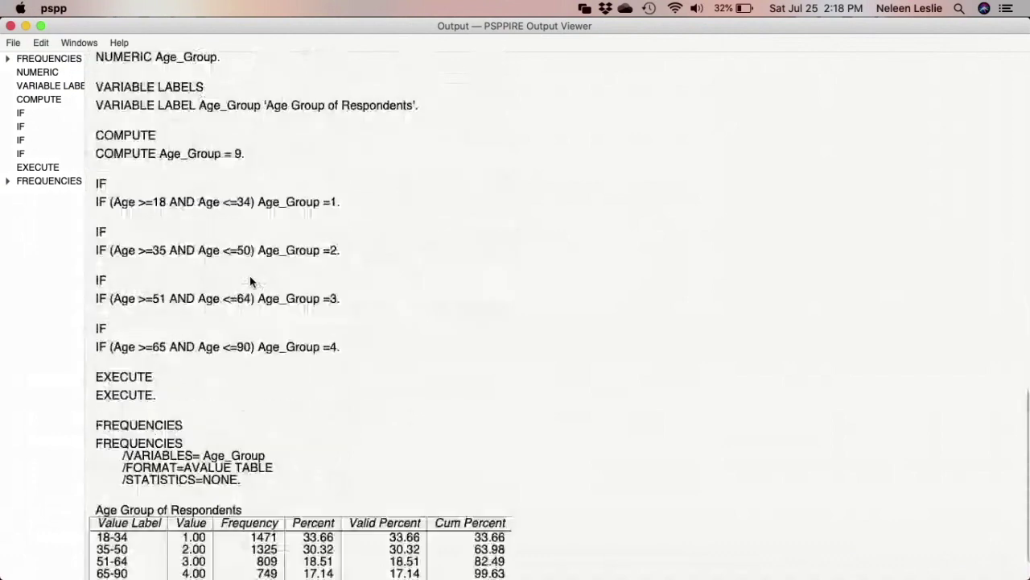
{"action": "scroll", "coordinate": [250, 281], "scroll_direction": "up", "scroll_amount": 4}
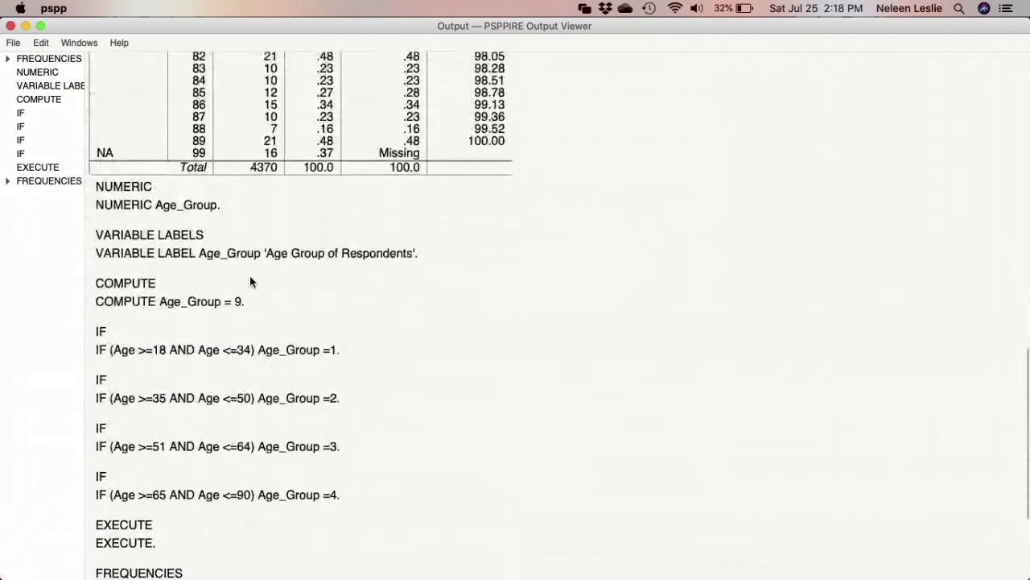
{"action": "scroll", "coordinate": [250, 281], "scroll_direction": "down", "scroll_amount": 5}
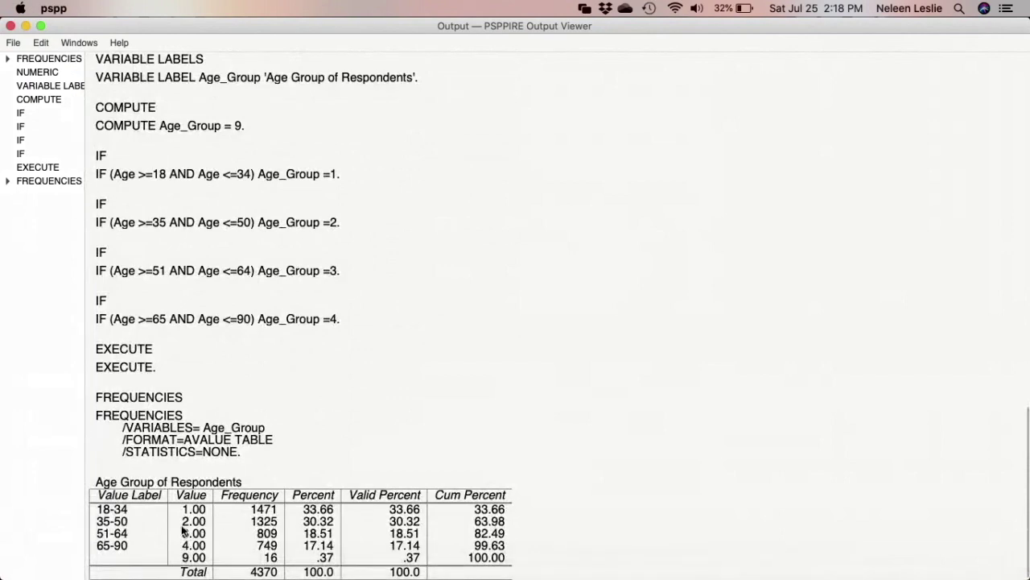
{"action": "scroll", "coordinate": [262, 545], "scroll_direction": "up", "scroll_amount": 8}
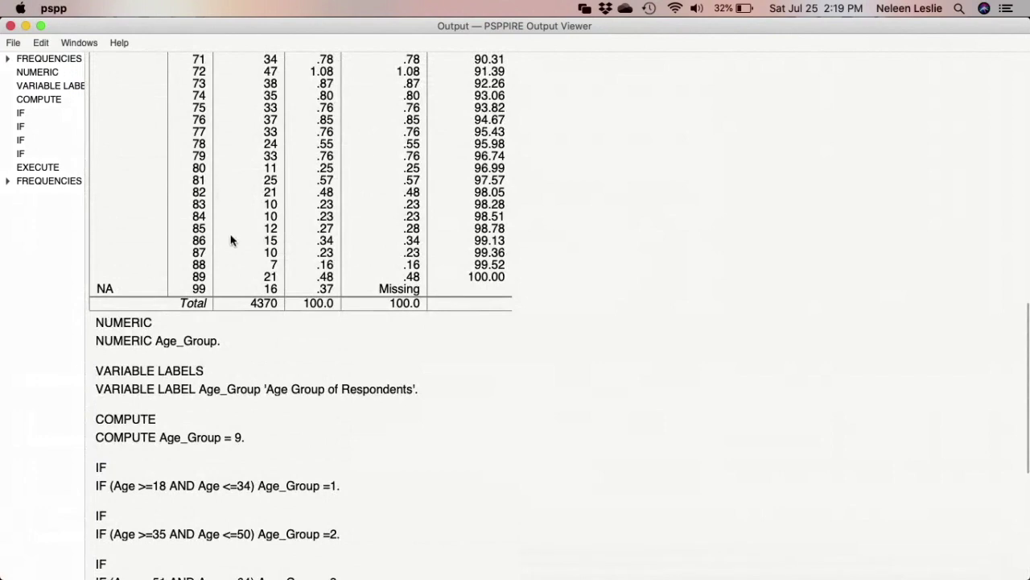
{"action": "scroll", "coordinate": [231, 272], "scroll_direction": "up", "scroll_amount": 3}
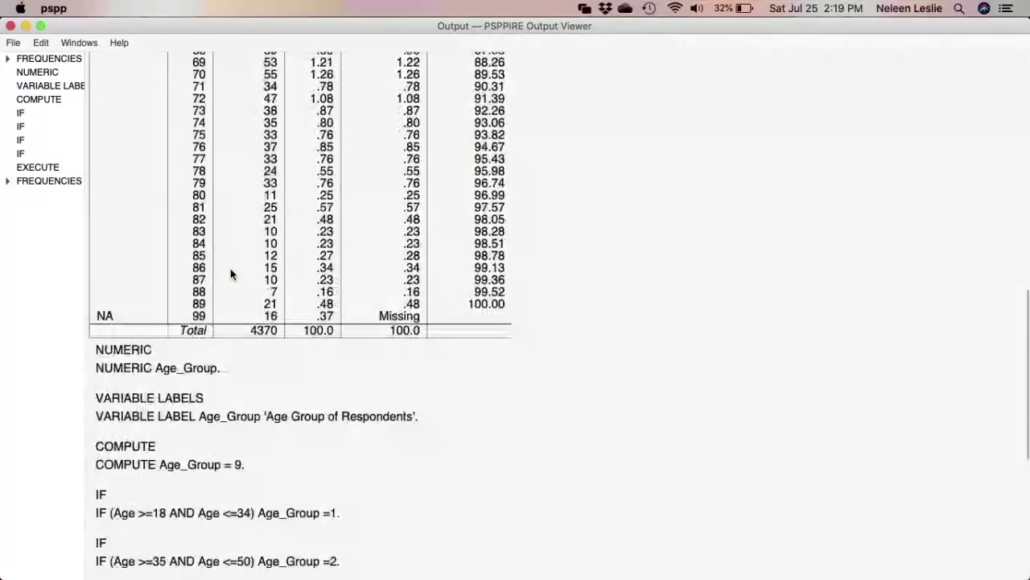
{"action": "scroll", "coordinate": [231, 274], "scroll_direction": "down", "scroll_amount": 10}
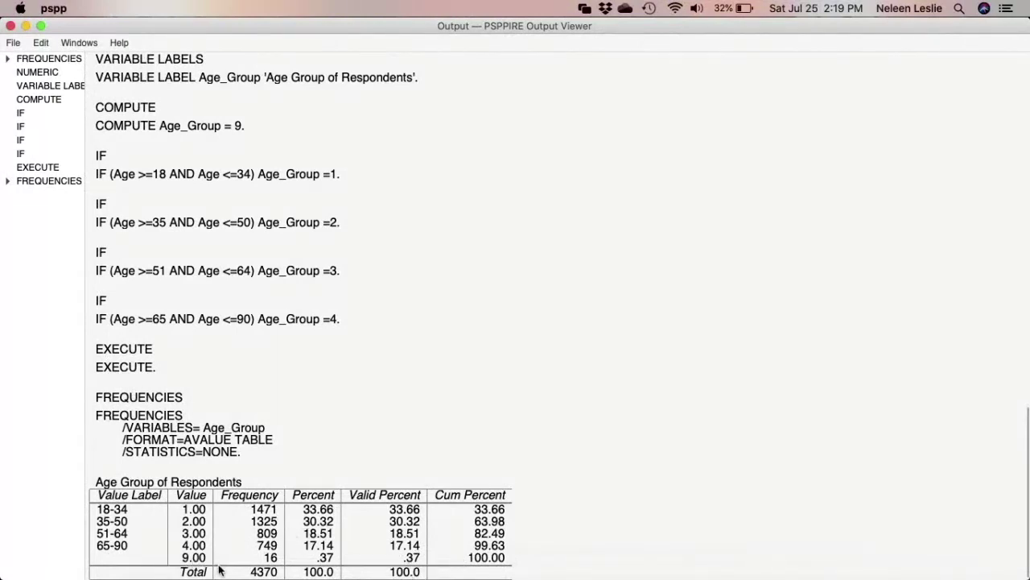
{"action": "scroll", "coordinate": [193, 322], "scroll_direction": "up", "scroll_amount": 7}
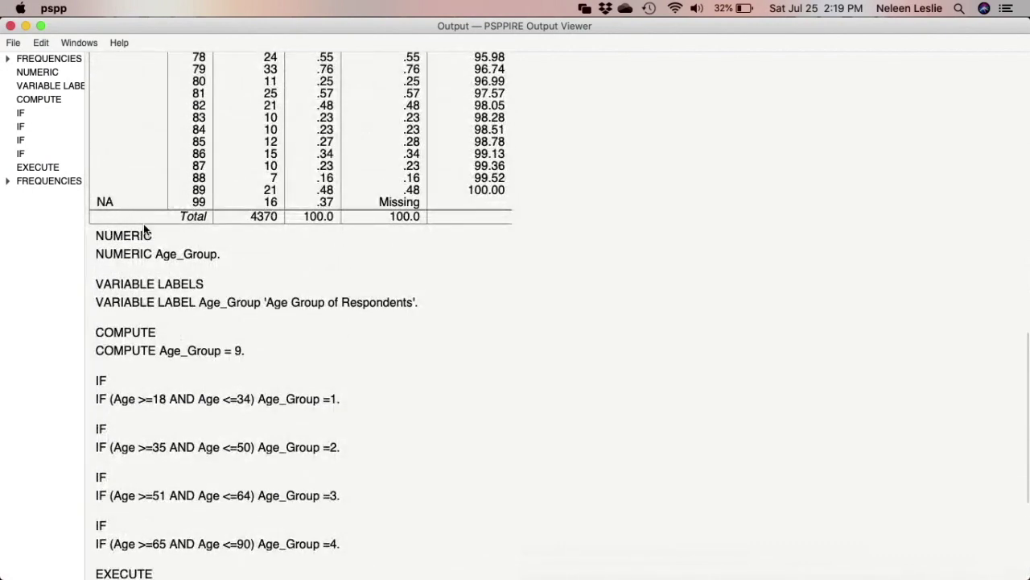
{"action": "scroll", "coordinate": [143, 226], "scroll_direction": "down", "scroll_amount": 7}
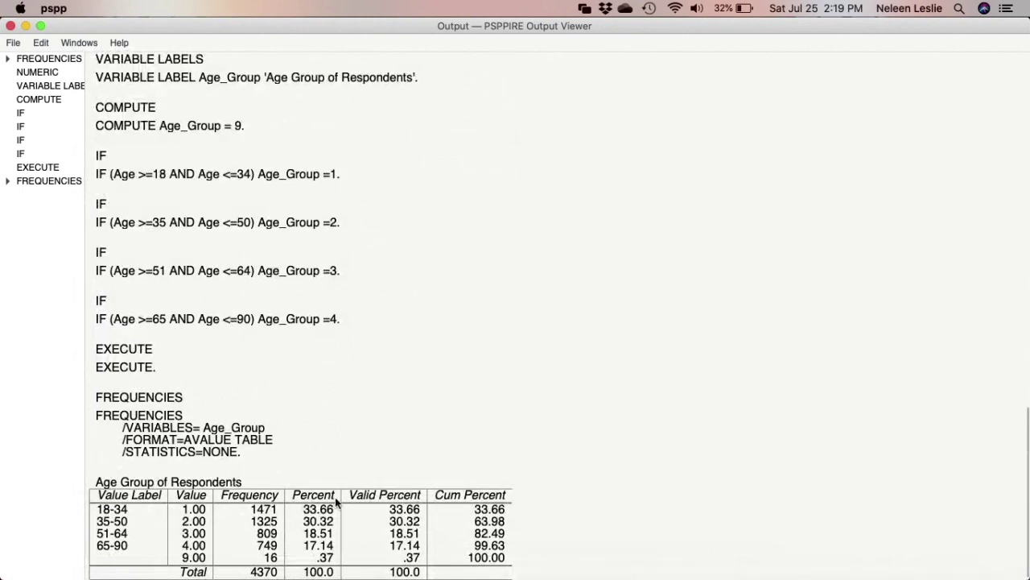
{"action": "mouse_move", "coordinate": [386, 578]}
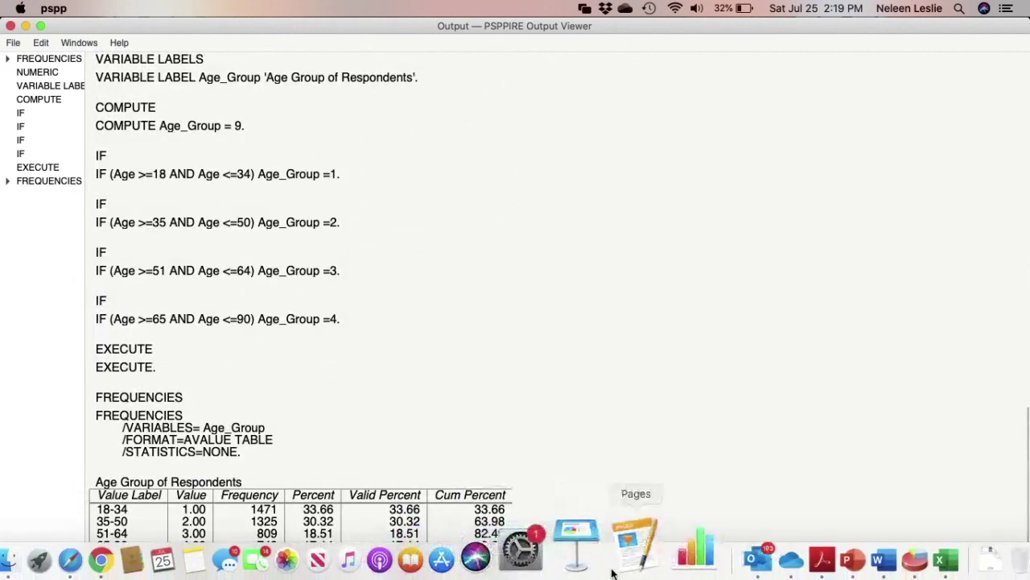
In the GSS Data Editor, set 9 as a discrete missing value for Age_Group
{"action": "right_click", "coordinate": [849, 568]}
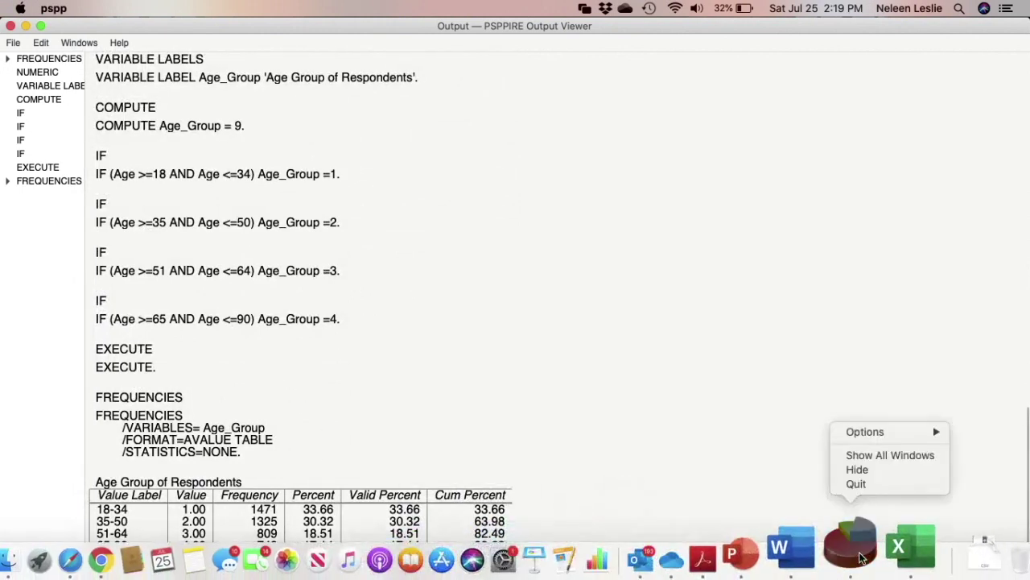
{"action": "left_click", "coordinate": [868, 456]}
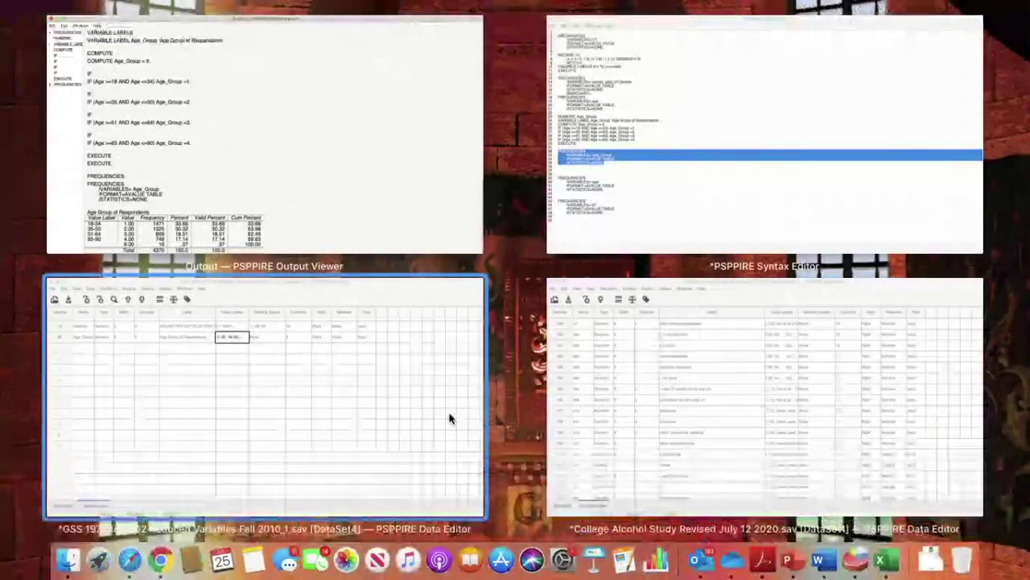
{"action": "left_click", "coordinate": [449, 418]}
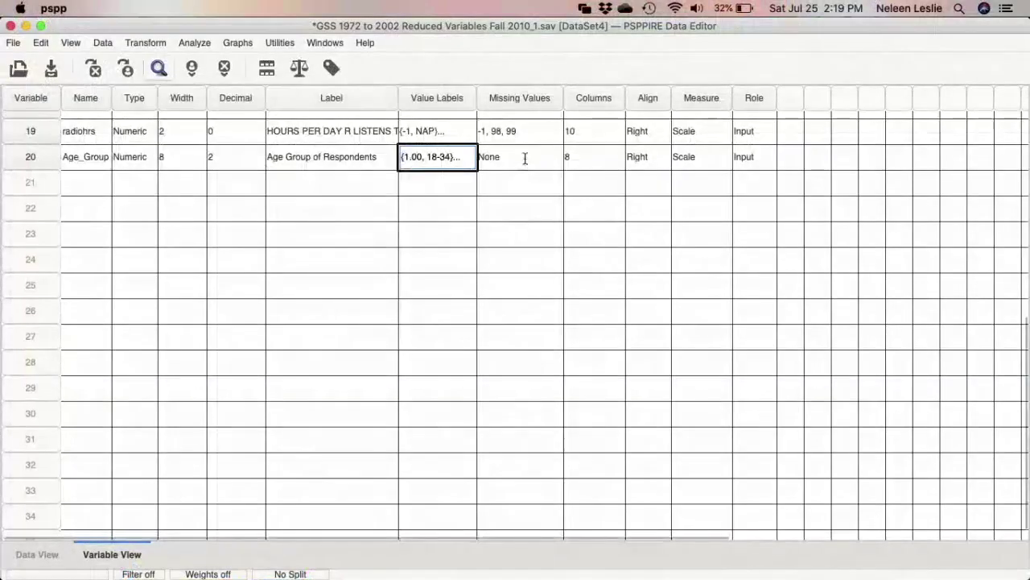
{"action": "left_click", "coordinate": [525, 158]}
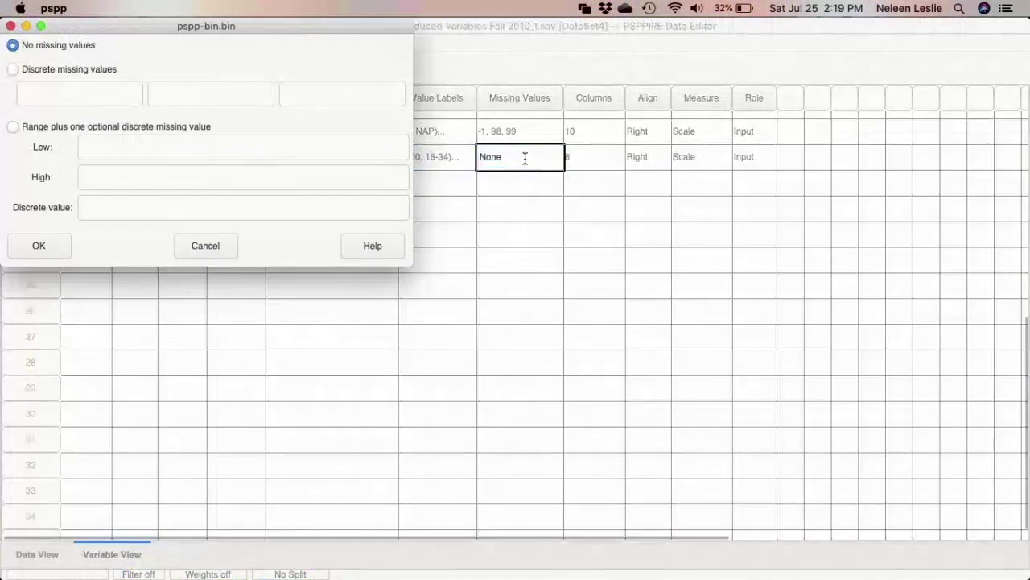
{"action": "left_click", "coordinate": [15, 69]}
{"action": "left_click", "coordinate": [39, 94]}
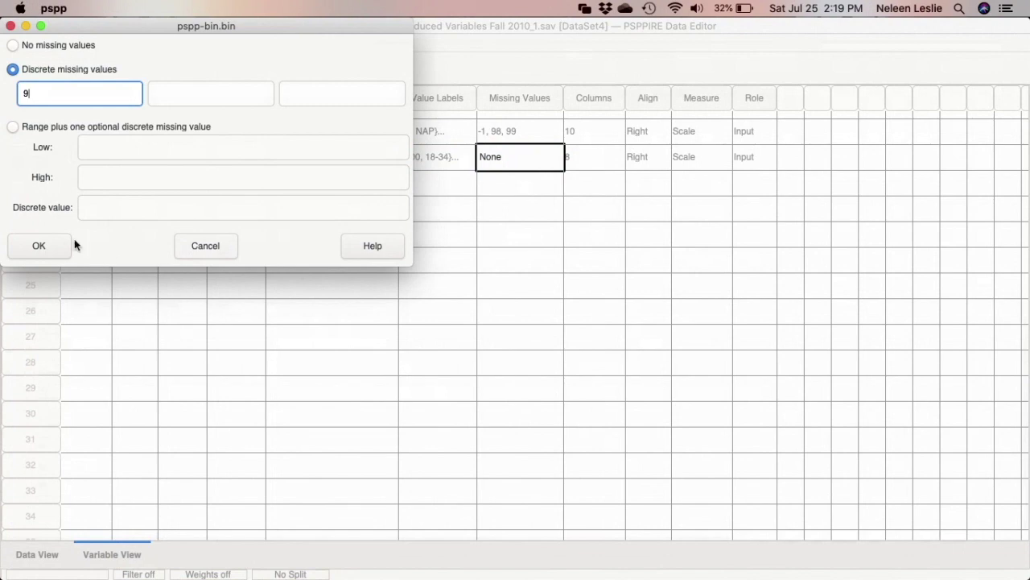
{"action": "left_click", "coordinate": [37, 241]}
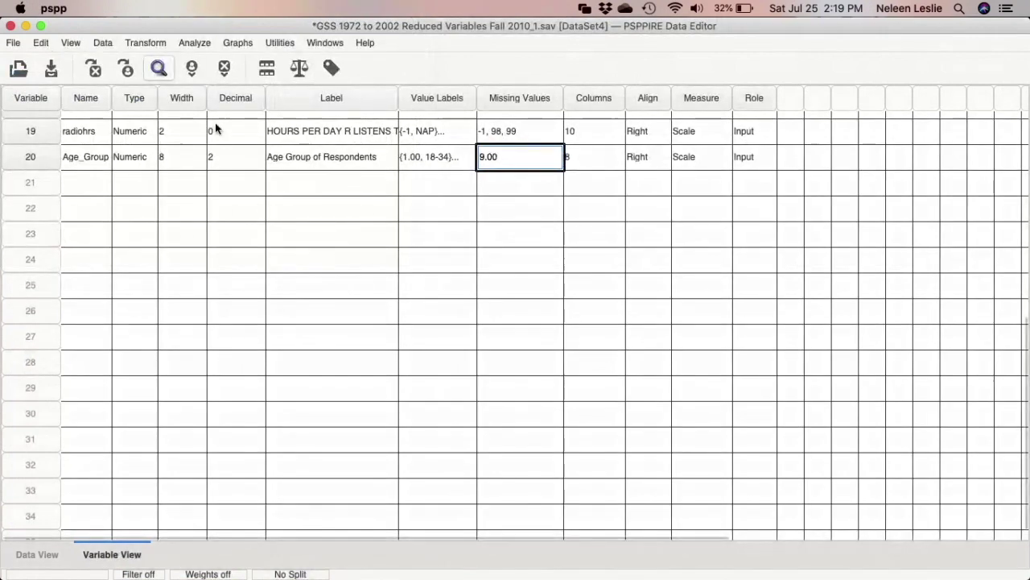
Select the FREQUENCIES Age_Group block in the Syntax Editor and run the selection again
{"action": "mouse_move", "coordinate": [655, 575]}
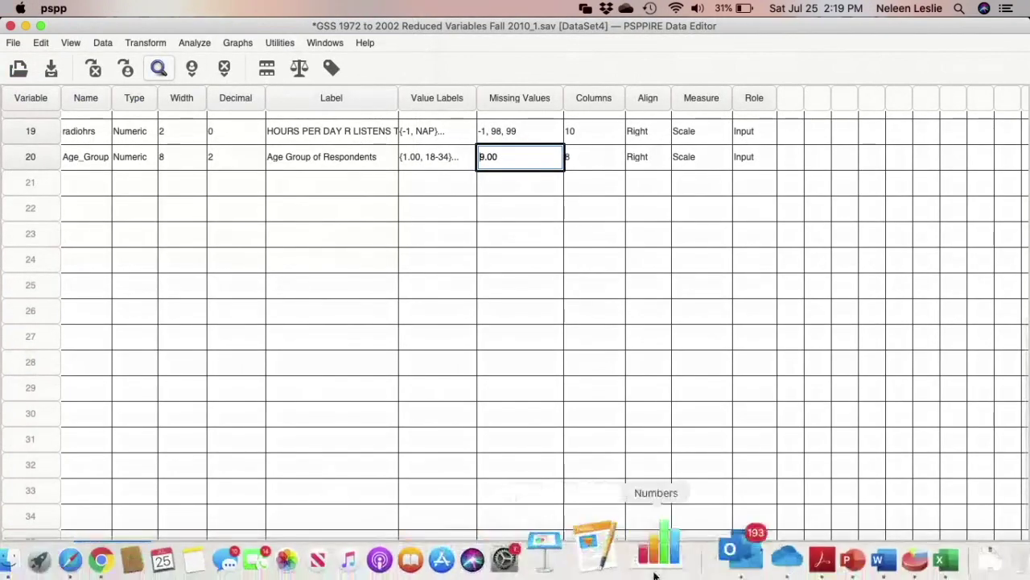
{"action": "right_click", "coordinate": [858, 543]}
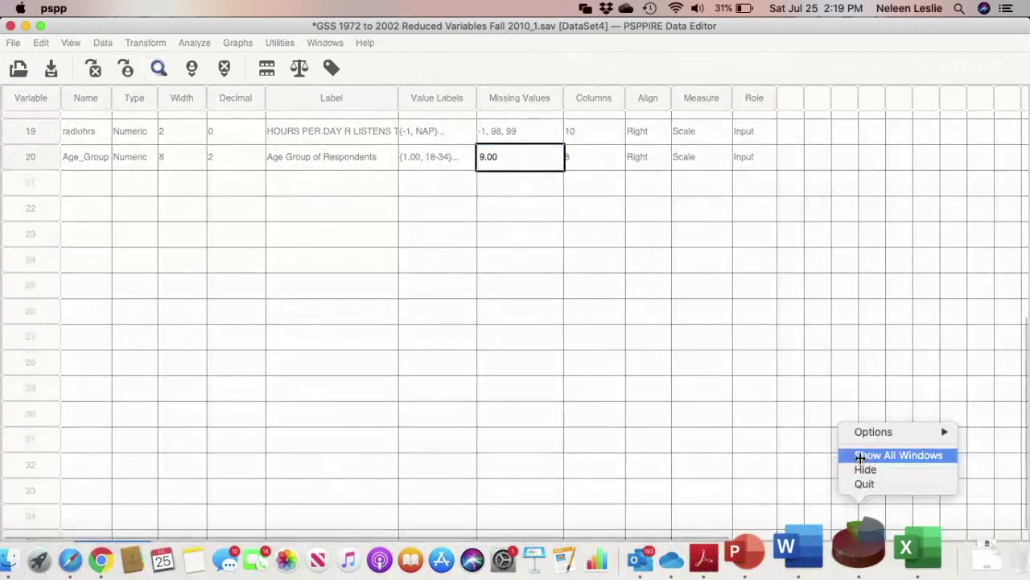
{"action": "left_click", "coordinate": [861, 456]}
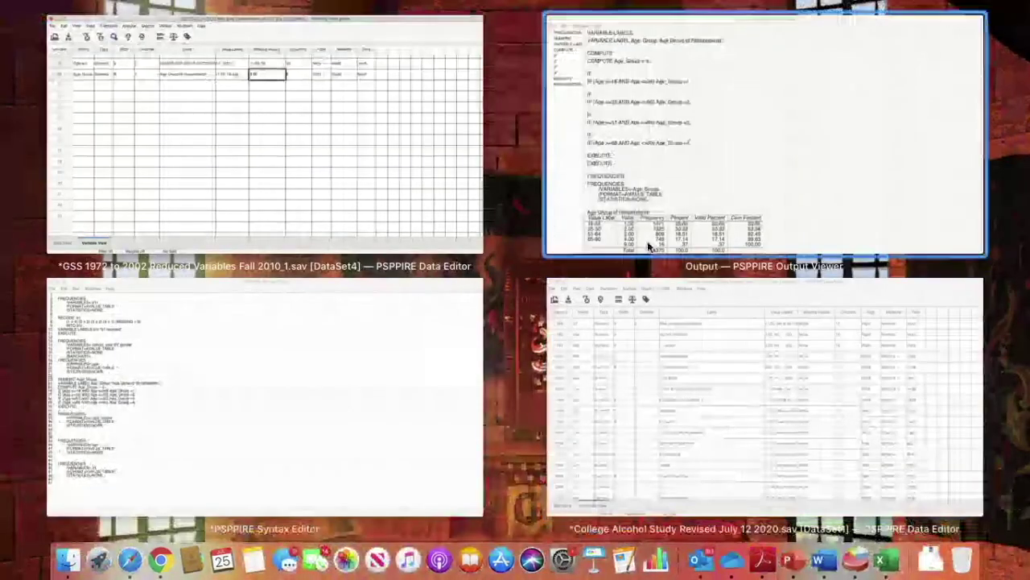
{"action": "left_click", "coordinate": [327, 346]}
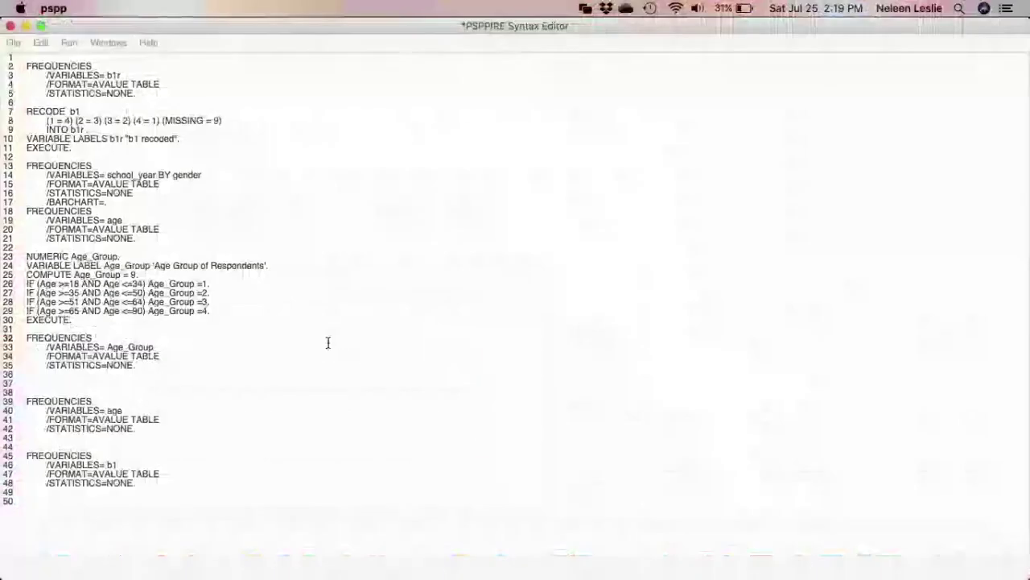
{"action": "left_click_drag", "start_coordinate": [147, 369], "coordinate": [24, 341]}
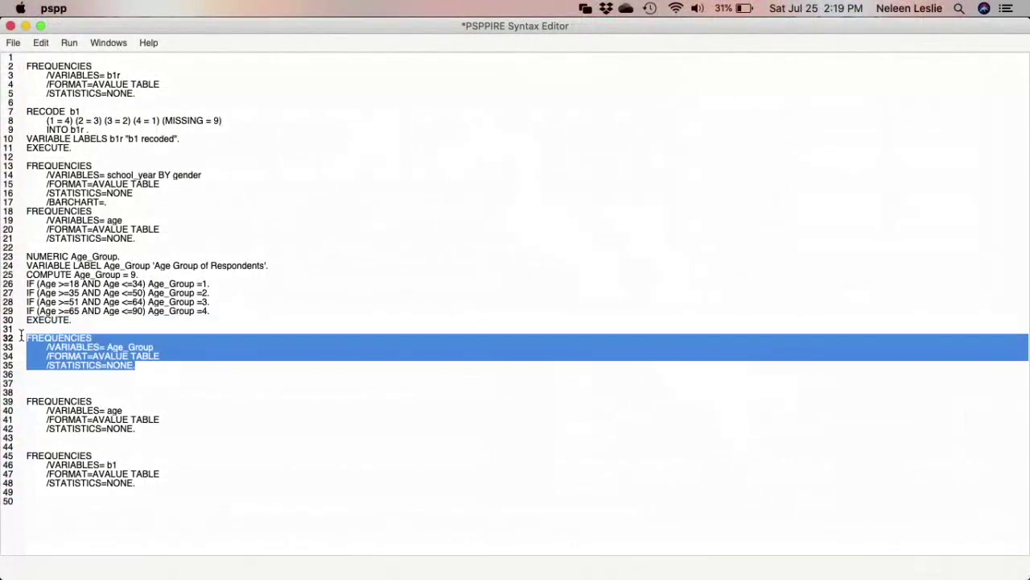
{"action": "left_click", "coordinate": [68, 42]}
{"action": "left_click", "coordinate": [90, 80]}
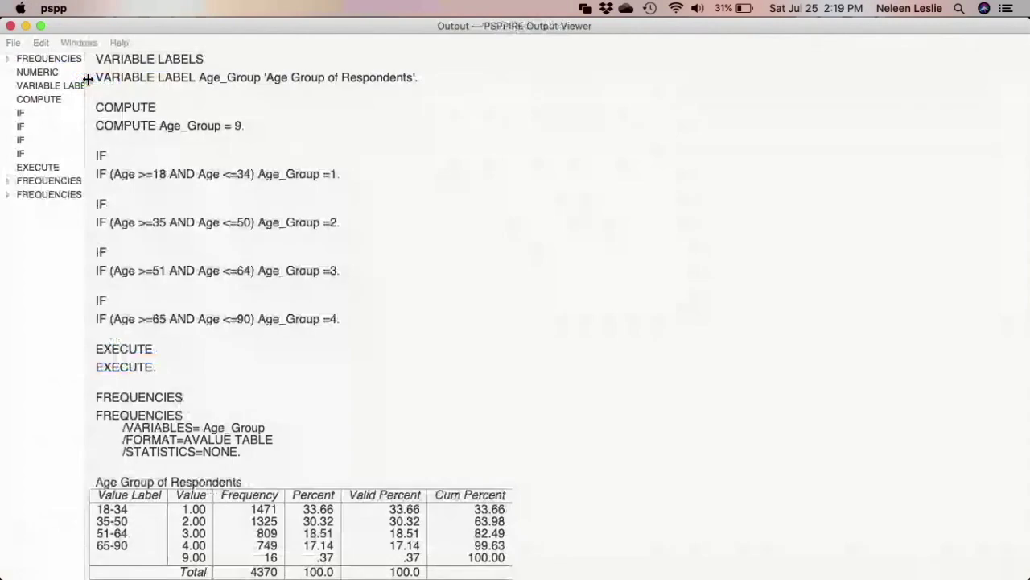